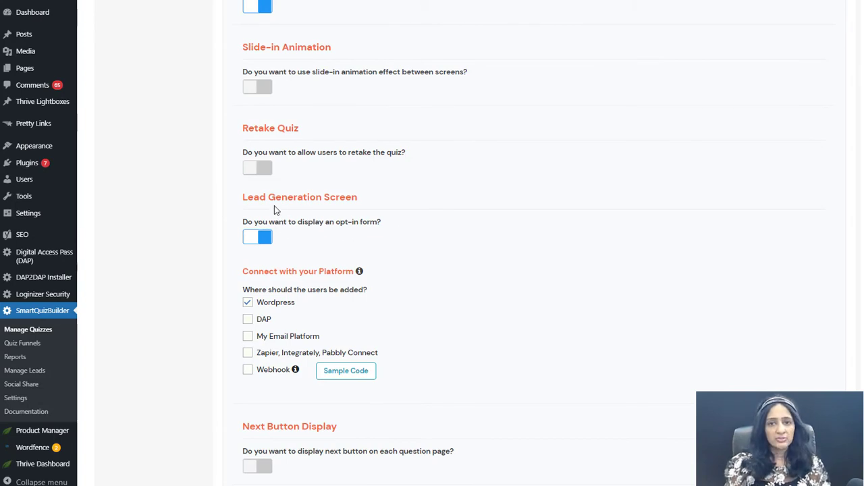
View the email services offered under My Email Platform for the opt-in form, then leave that option unselected.
scroll(270, 196, down, 2)
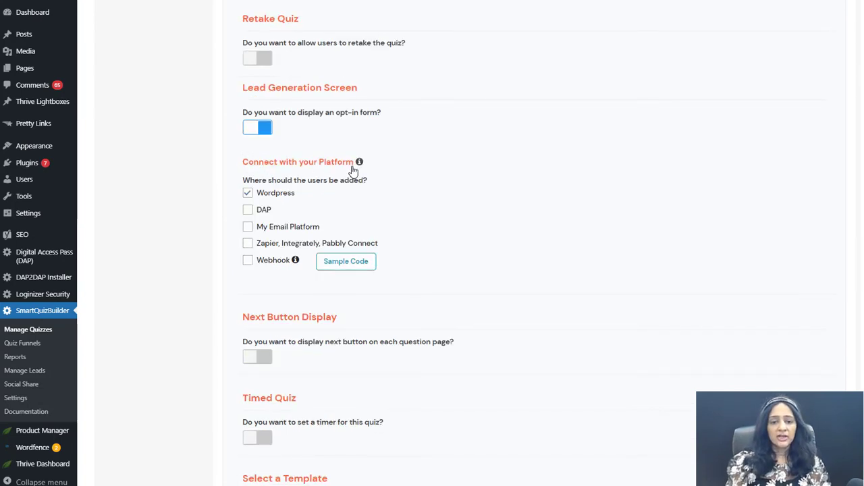
scroll(256, 174, down, 1)
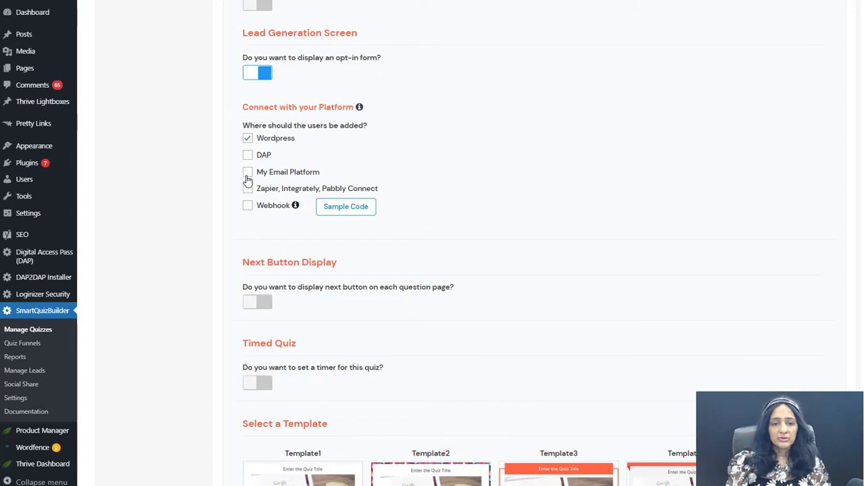
click(247, 173)
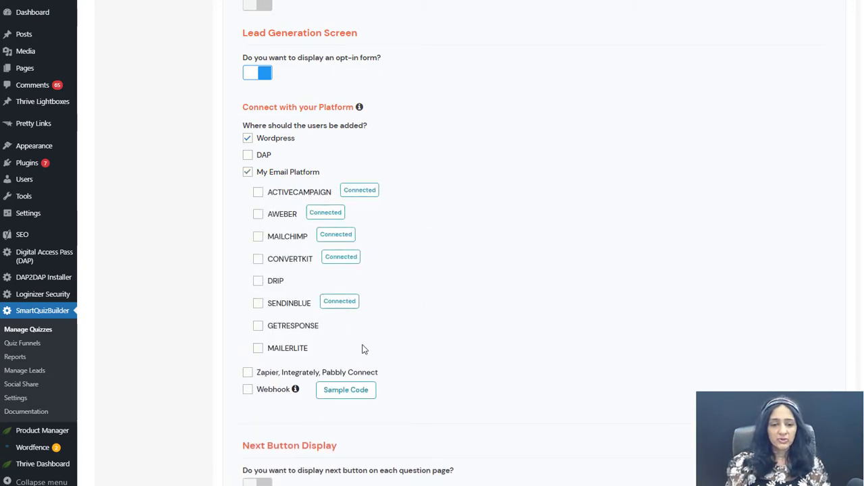
scroll(365, 349, down, 1)
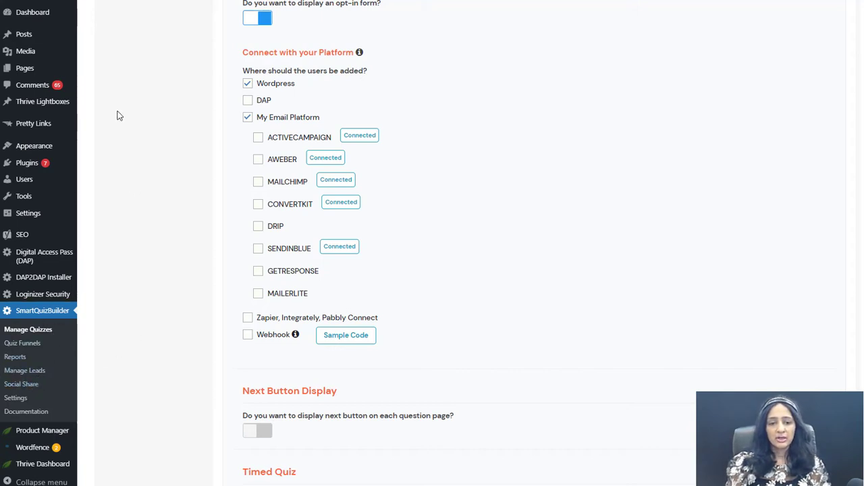
click(248, 119)
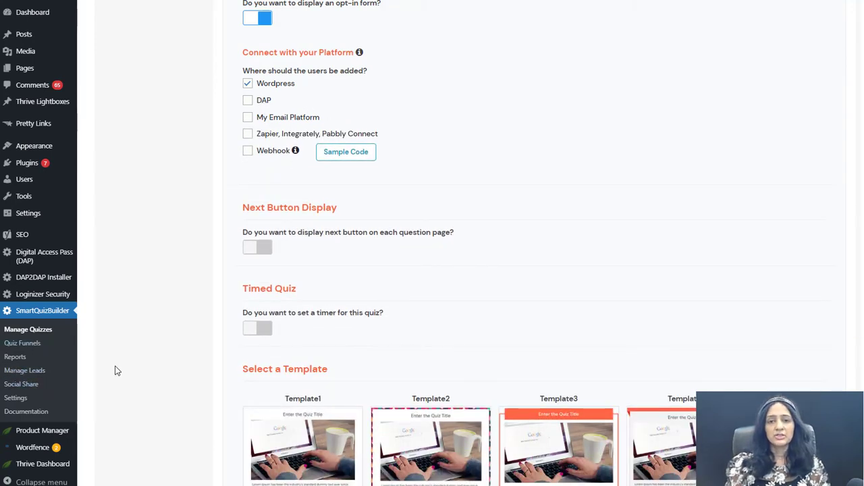
Select Template5 as the quiz template.
scroll(170, 272, down, 3)
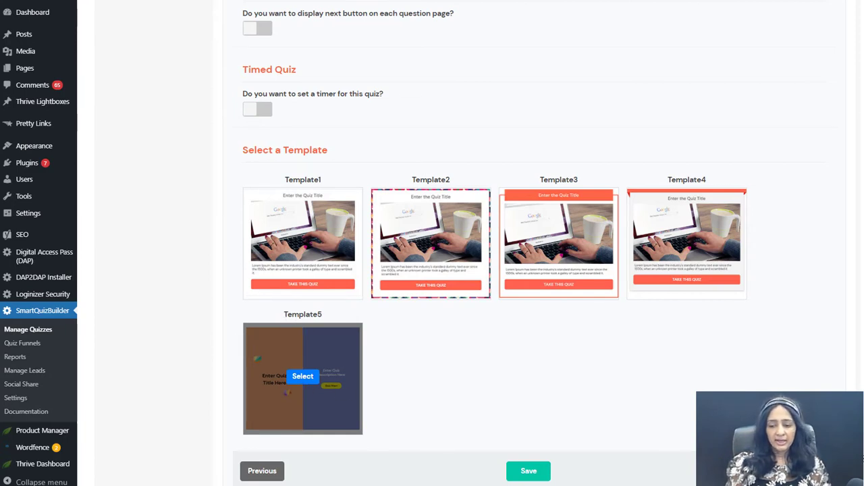
click(302, 376)
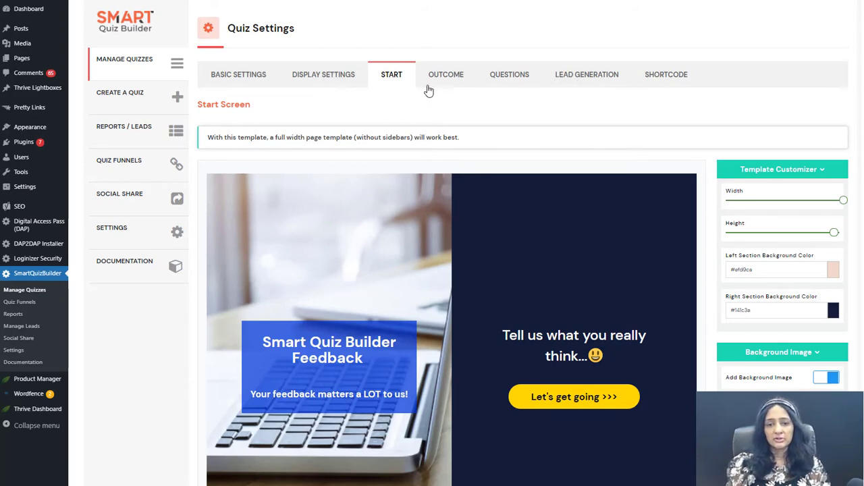
Slightly reduce the start screen's background image size and set the title background to rgba(0,55,218,0.71).
scroll(412, 68, down, 1)
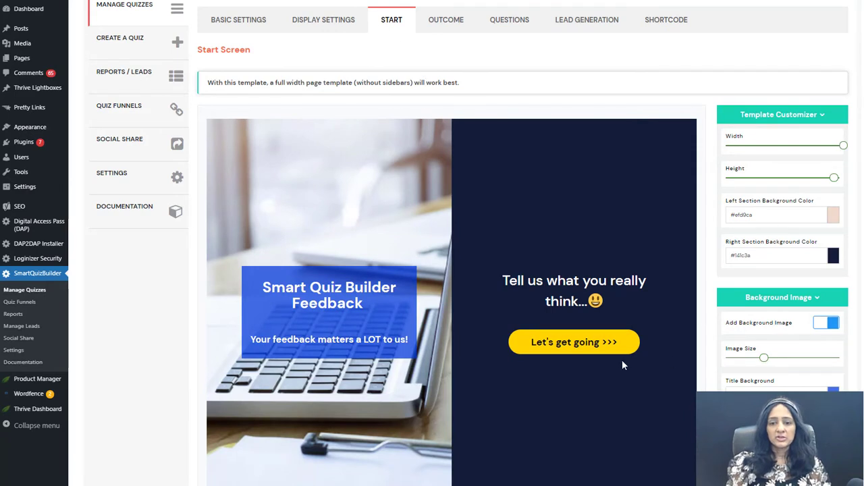
scroll(540, 338, down, 1)
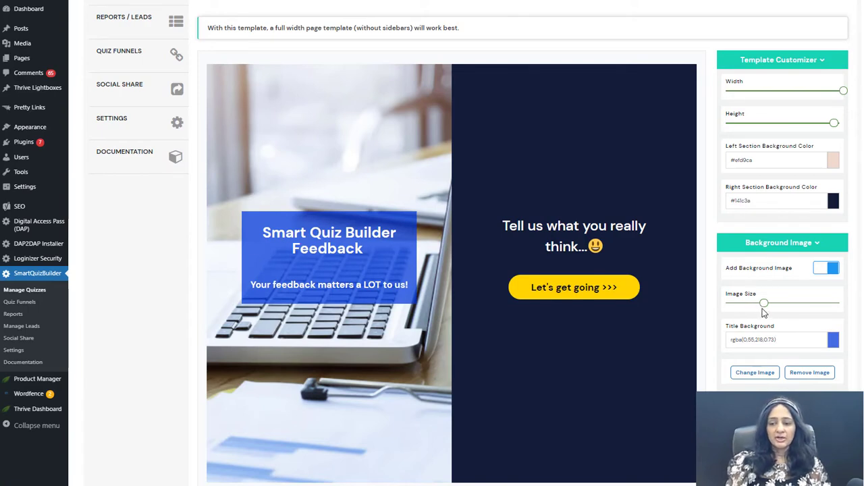
drag(763, 305, 763, 304)
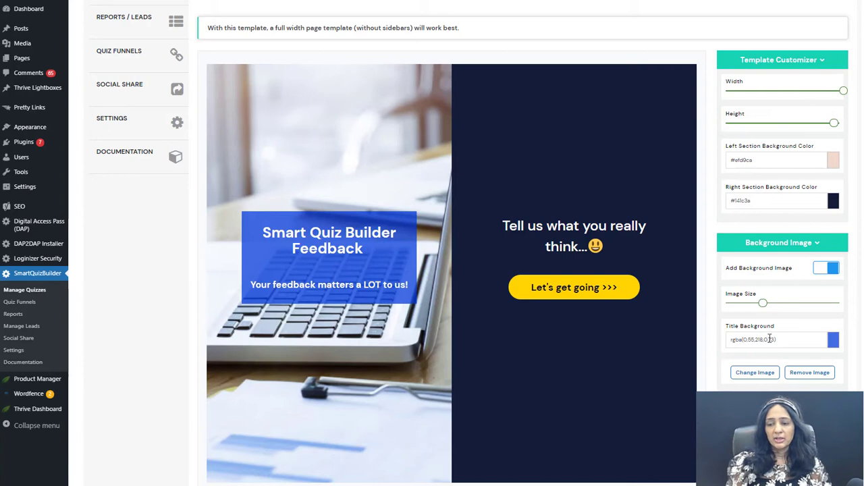
click(835, 342)
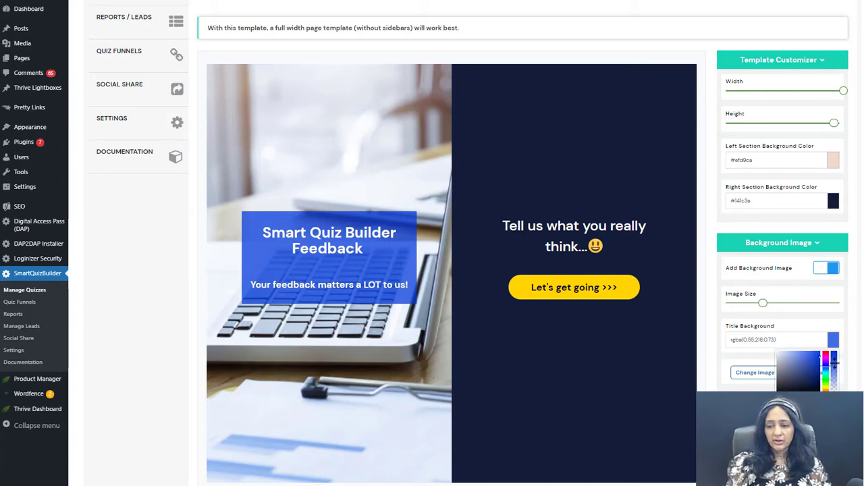
drag(834, 365, 836, 364)
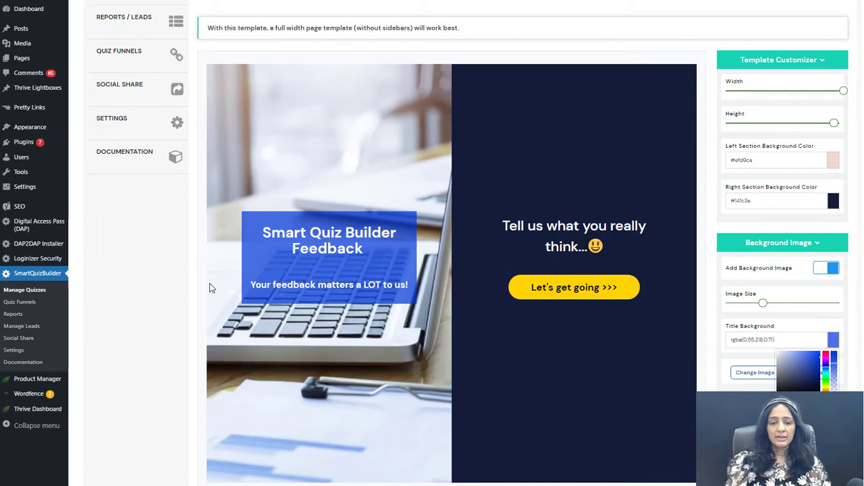
Examine the text editing options for the start screen's title block and tagline, and the button customizer settings.
click(306, 235)
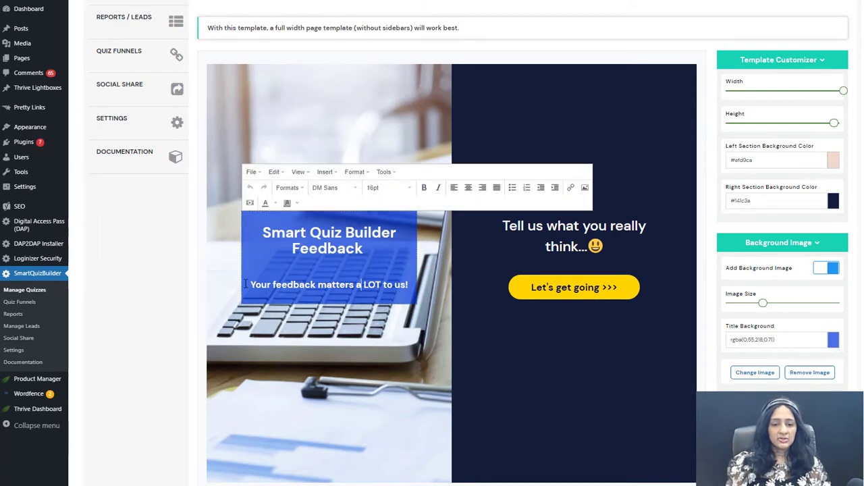
click(535, 227)
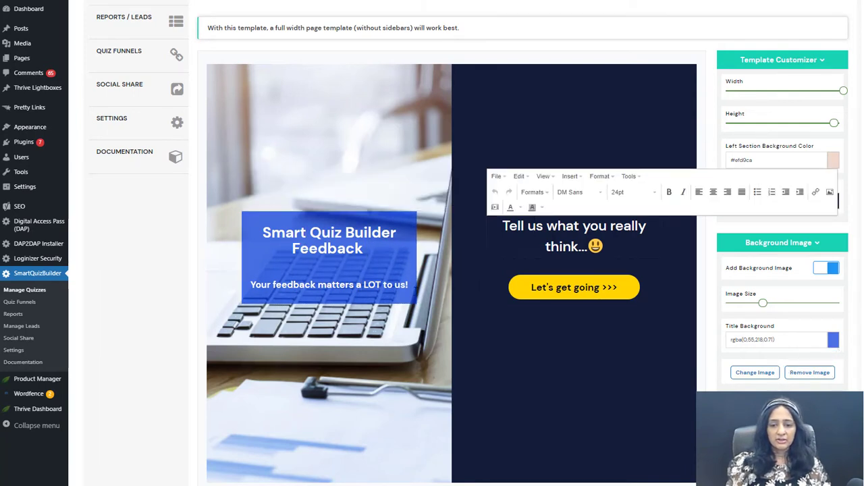
click(605, 347)
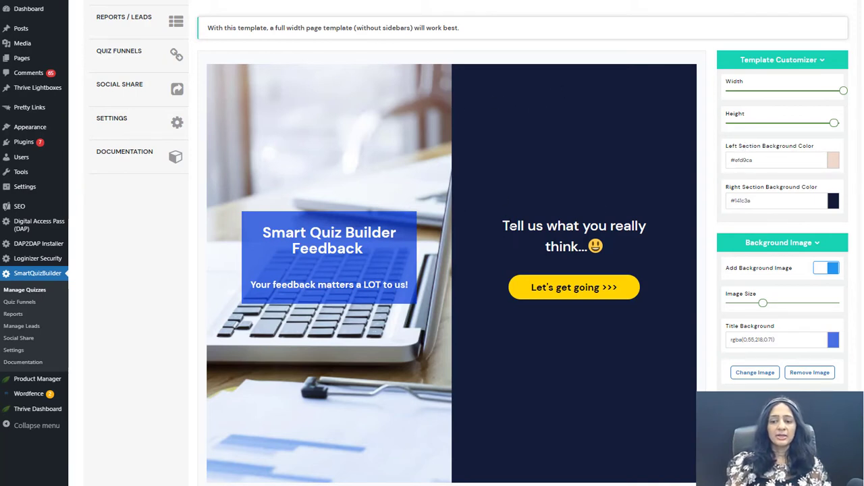
scroll(602, 292, down, 2)
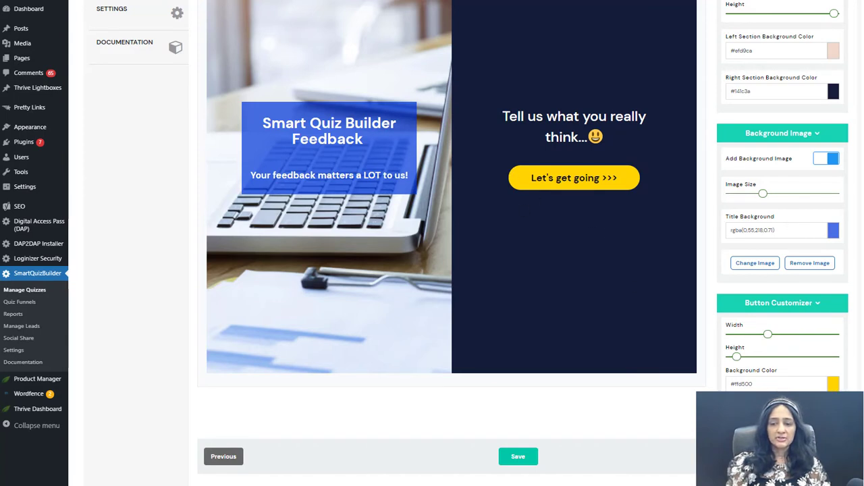
mouse_move(771, 410)
mouse_down()
mouse_move(726, 410)
mouse_move(763, 410)
mouse_up()
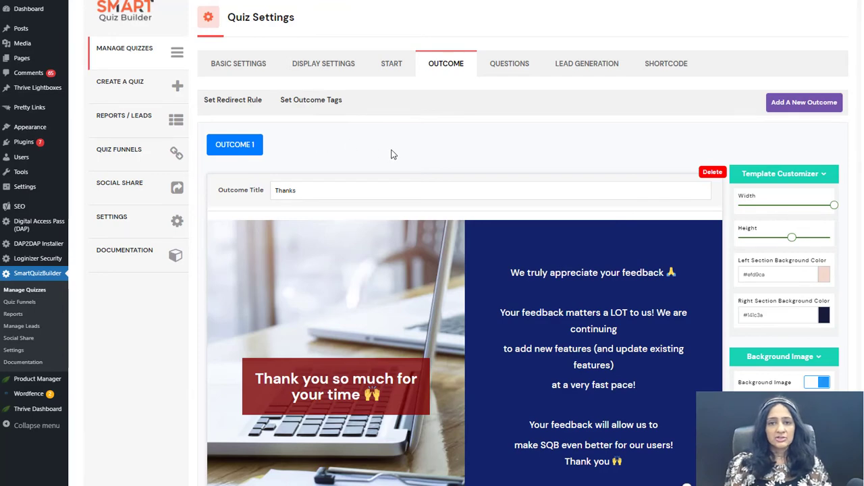
Examine the outcome screen's editable message and the link settings of its CONTINUE WITH SQB button, closing the link dialog without changes.
scroll(393, 154, down, 2)
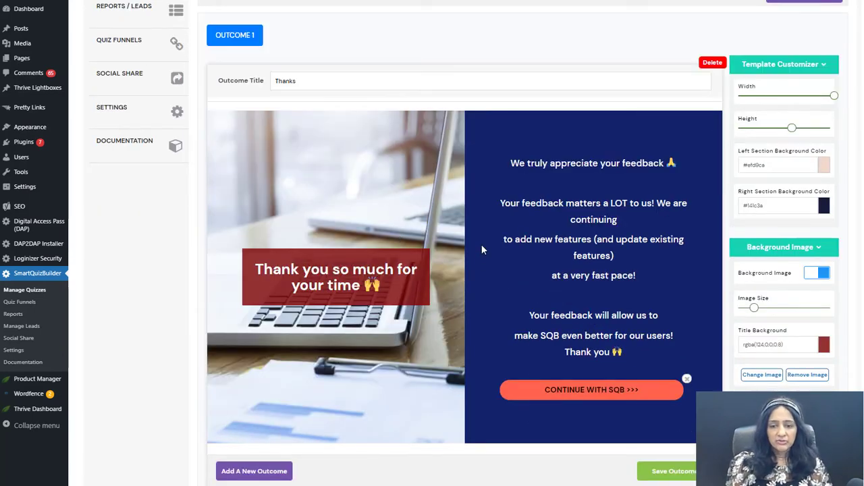
click(521, 166)
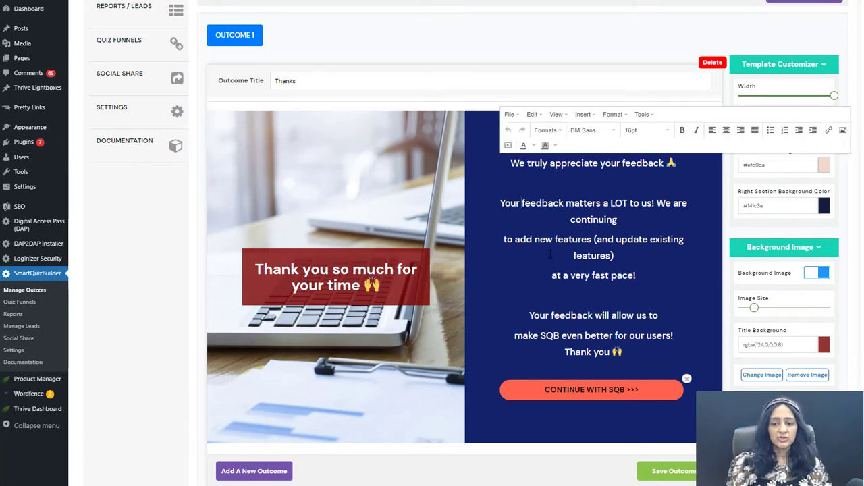
click(622, 392)
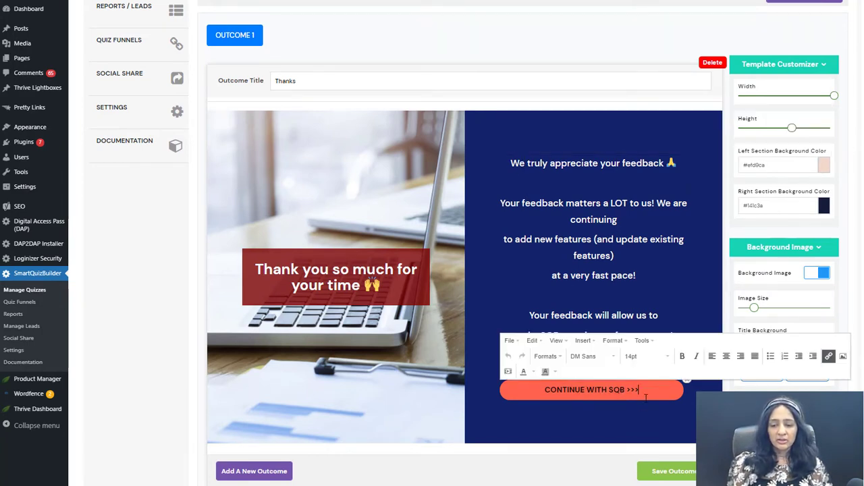
click(701, 401)
click(657, 390)
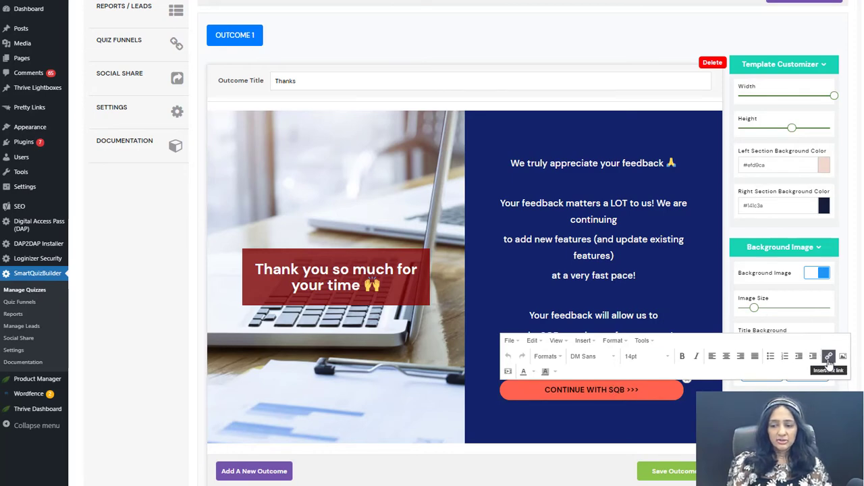
click(829, 357)
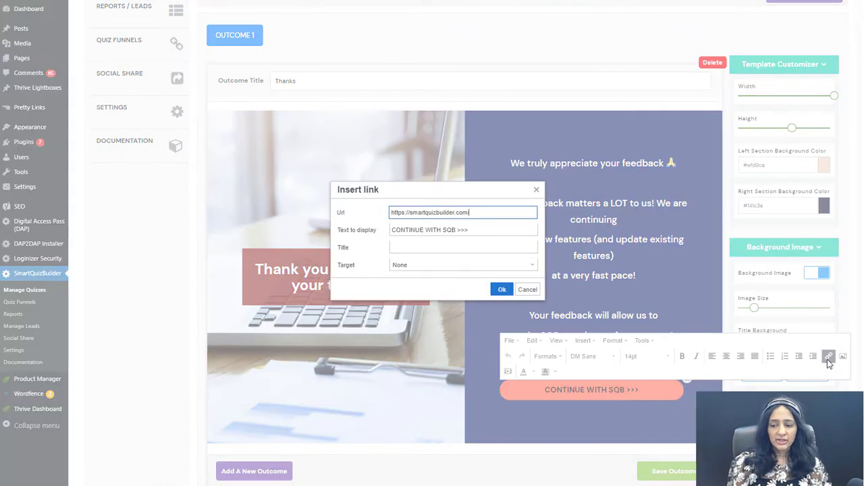
click(537, 191)
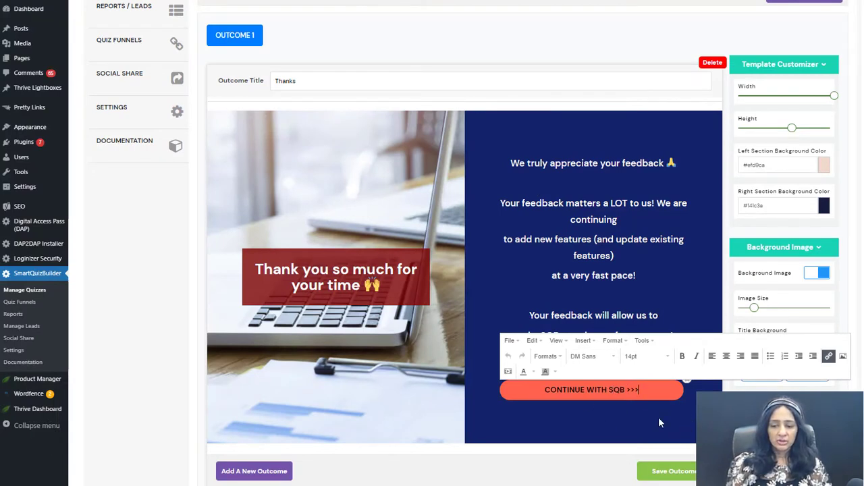
click(566, 465)
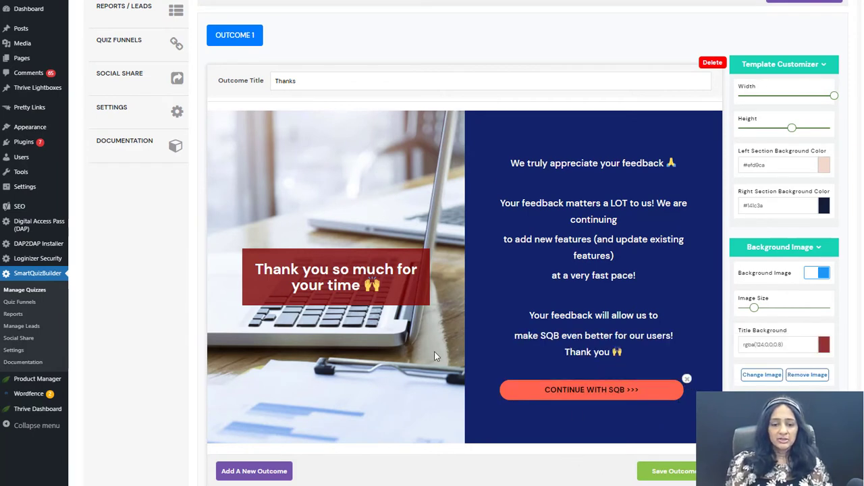
Open the quiz questions and examine question 1's image option, title, available question types and answer choices.
scroll(403, 184, up, 1)
scroll(456, 168, up, 1)
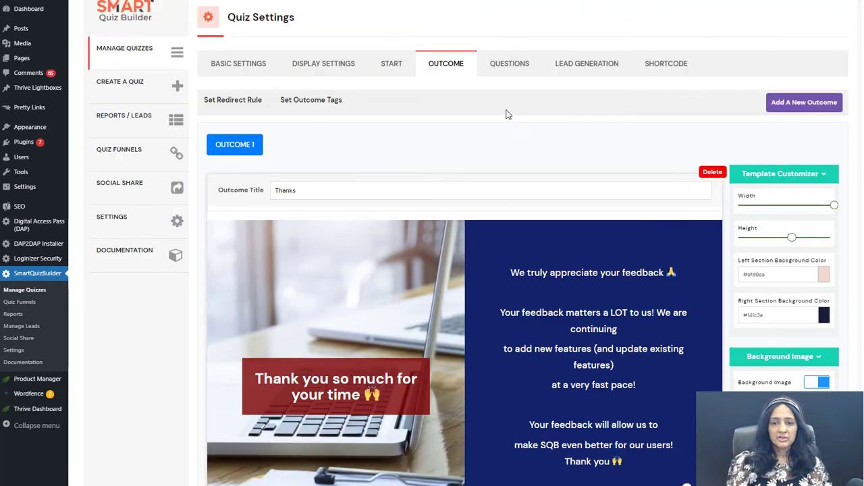
click(511, 79)
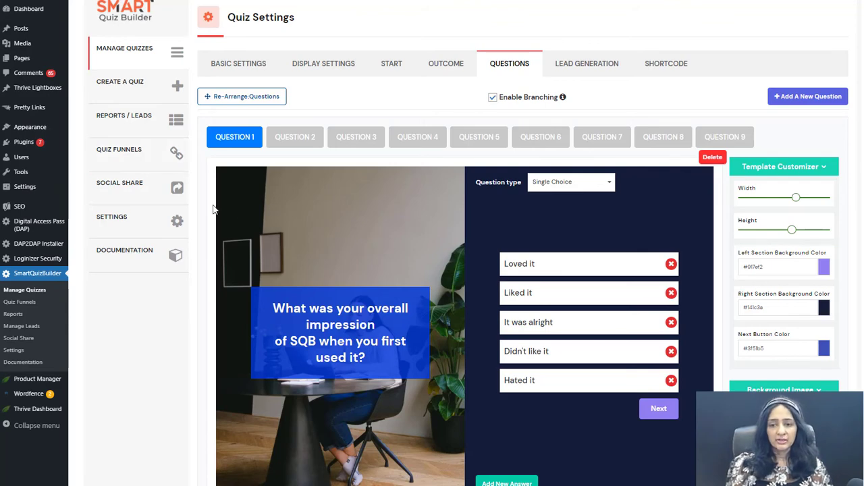
scroll(231, 216, down, 1)
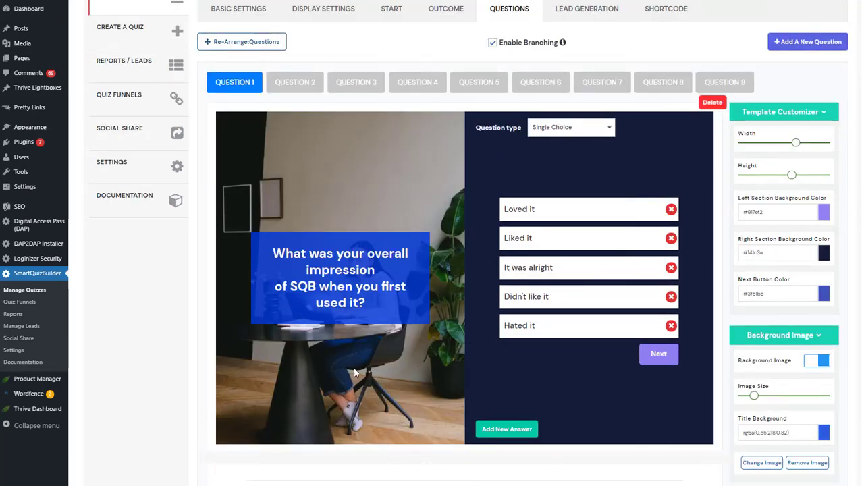
click(763, 465)
click(296, 254)
click(575, 130)
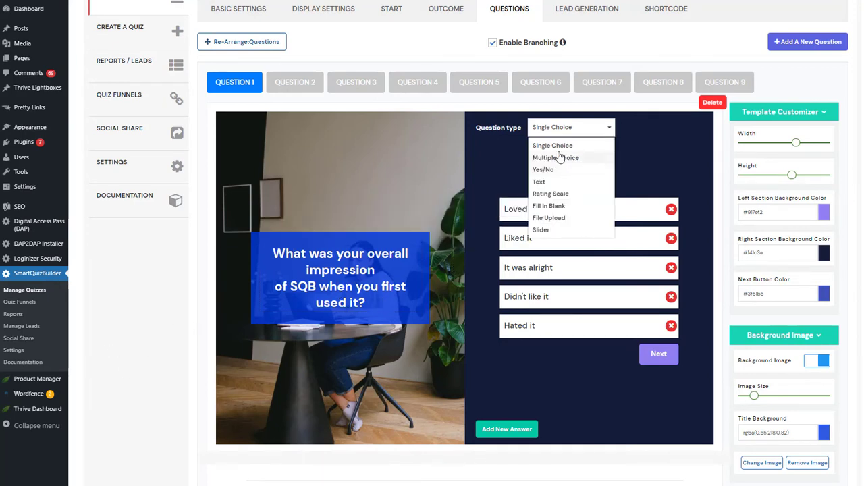
click(609, 129)
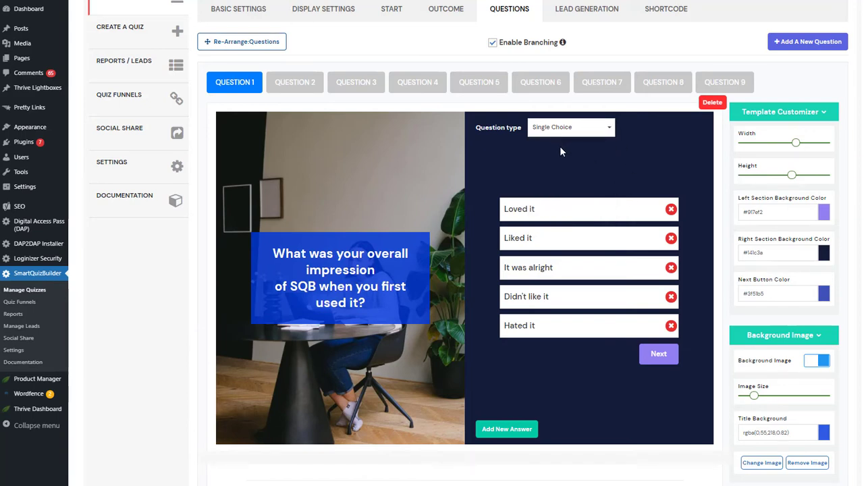
click(539, 209)
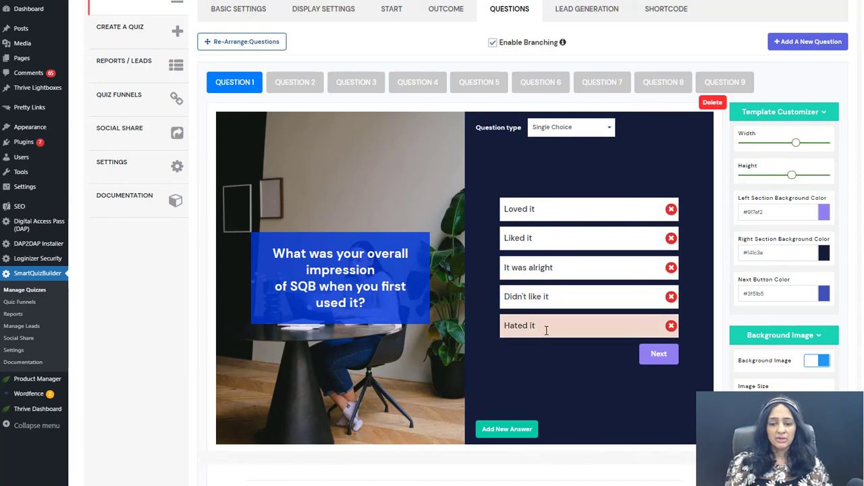
Review questions 2, 4, 3 and 9 of the quiz, then return to question 2.
click(286, 91)
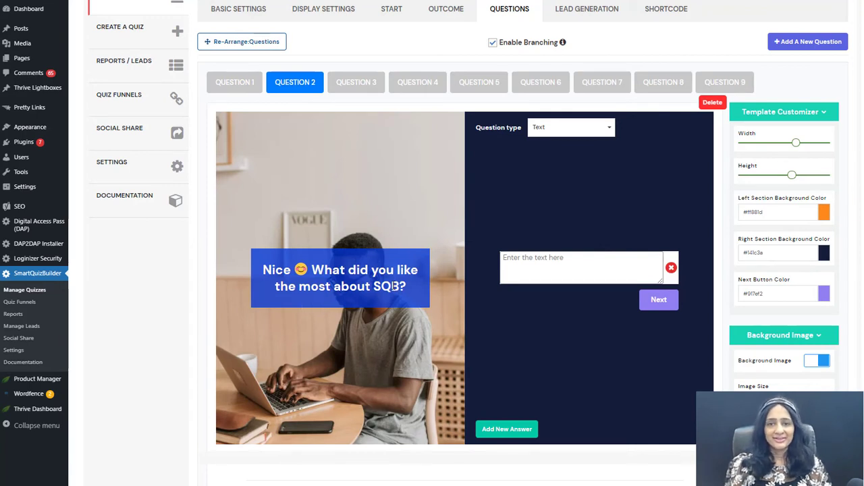
click(398, 86)
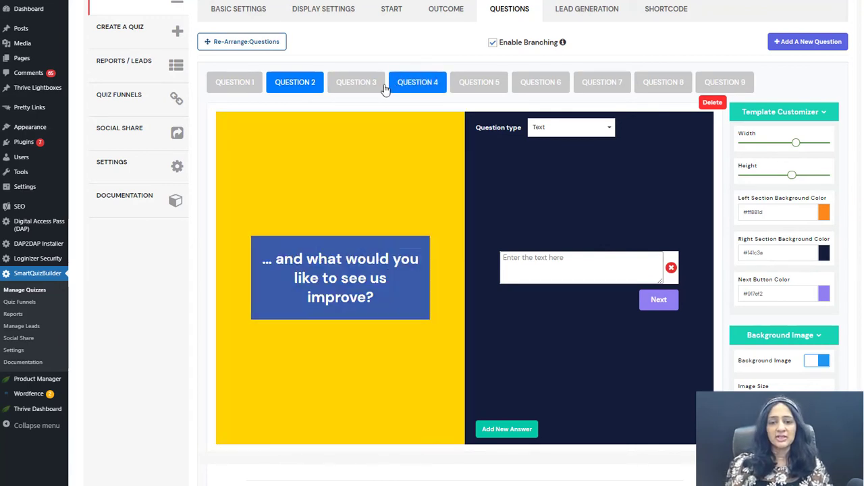
click(349, 89)
click(724, 82)
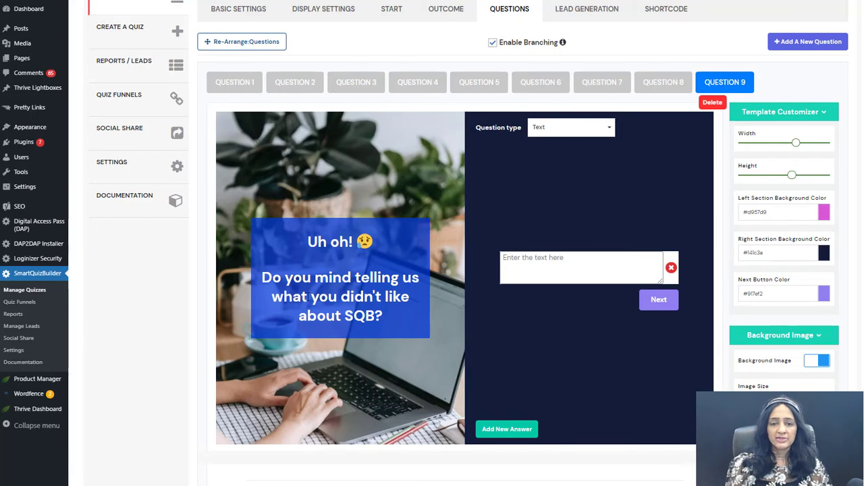
scroll(358, 197, up, 2)
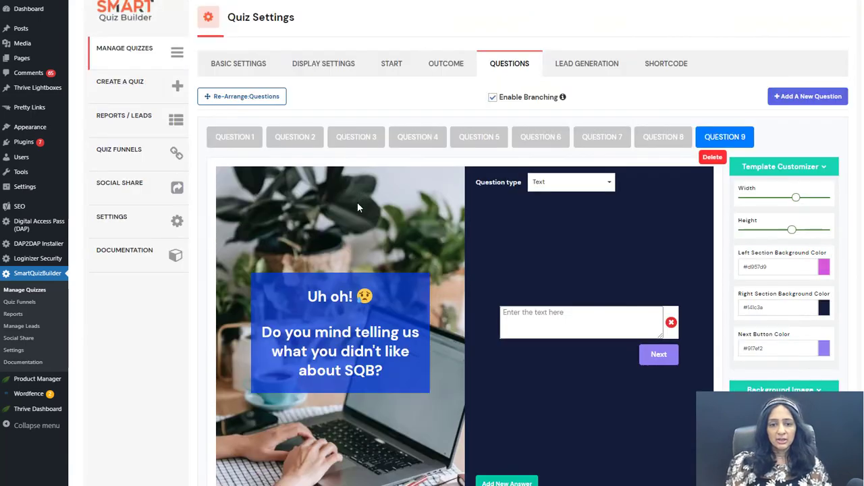
click(316, 137)
scroll(418, 270, down, 1)
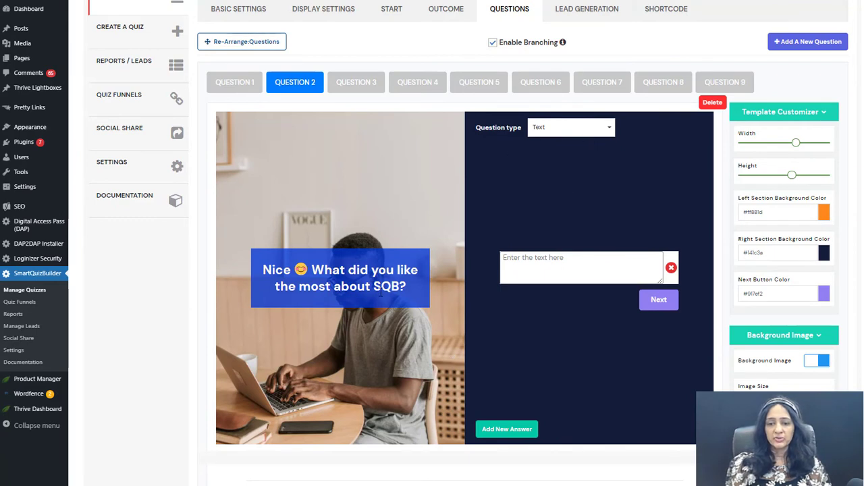
Compare the wording and answer types of questions 1, 2 and 4 to follow the quiz's branching paths.
click(236, 84)
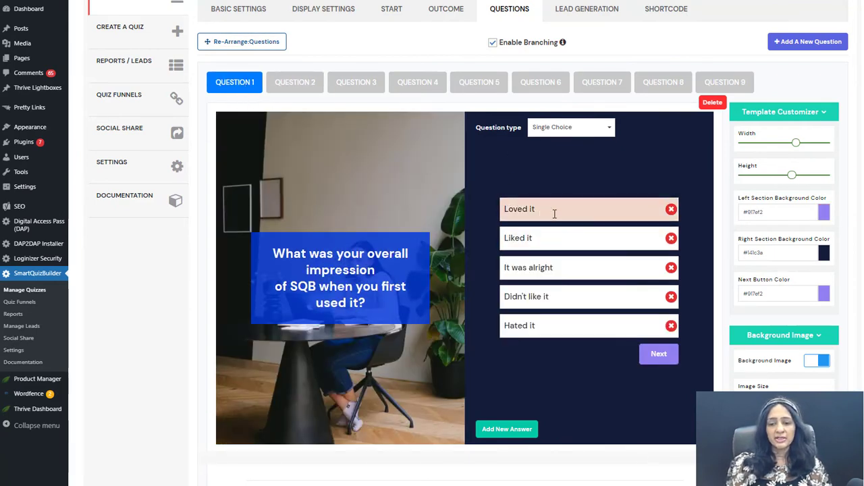
click(295, 83)
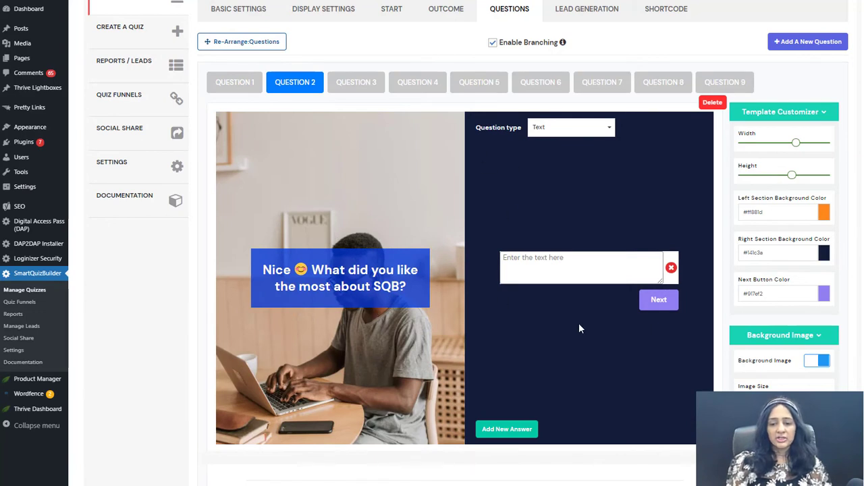
click(418, 82)
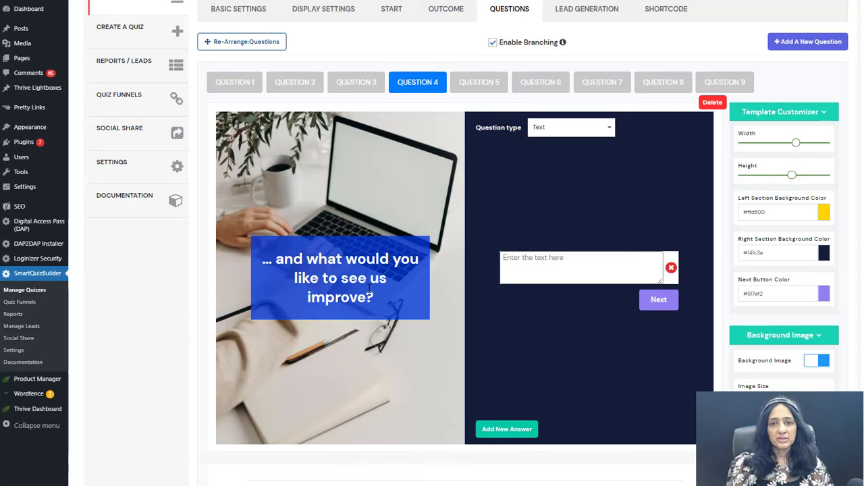
click(255, 84)
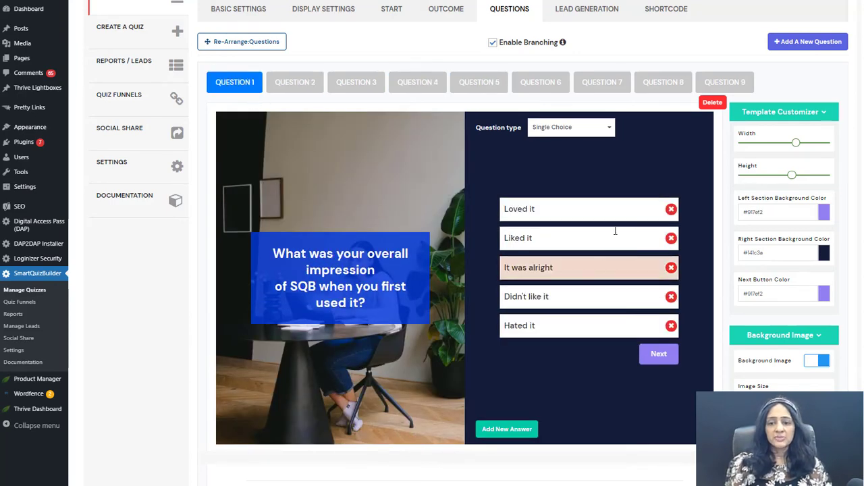
click(291, 83)
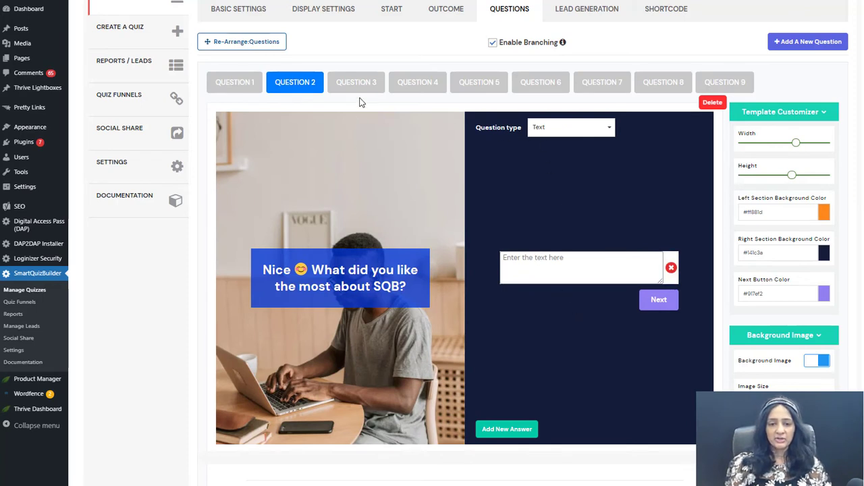
click(433, 86)
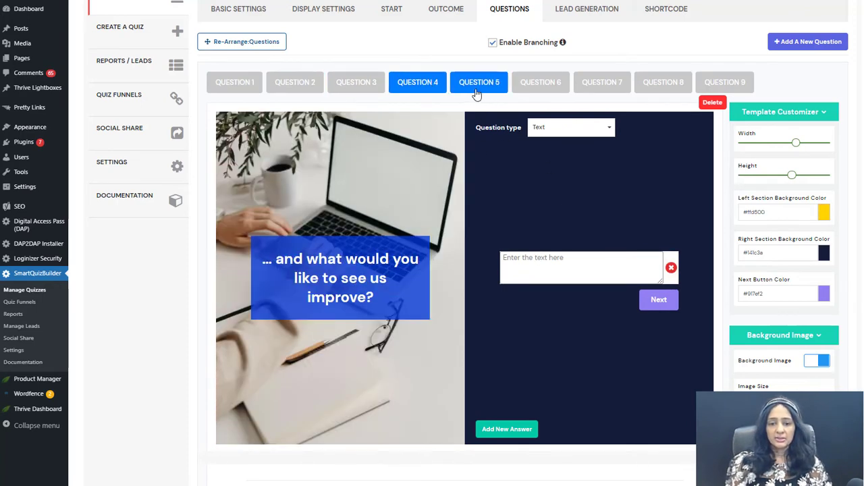
Review the rating scales of questions 5 and 7 and the multiple-choice answers of question 8.
click(477, 92)
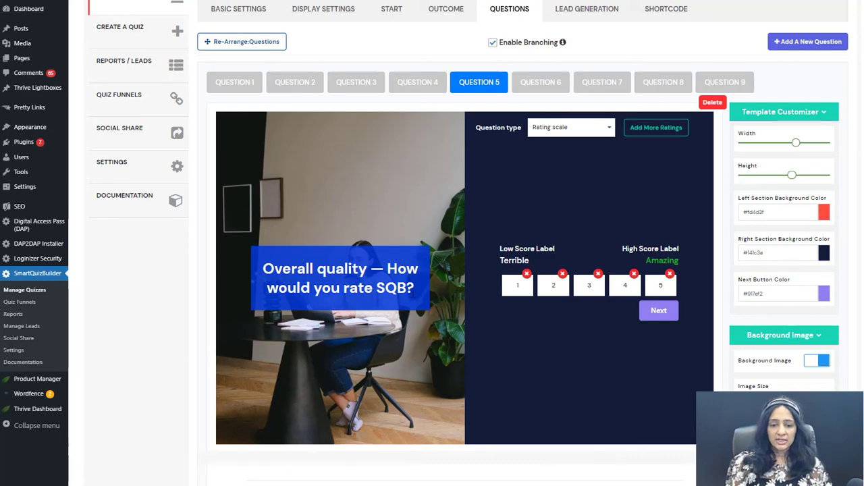
click(589, 88)
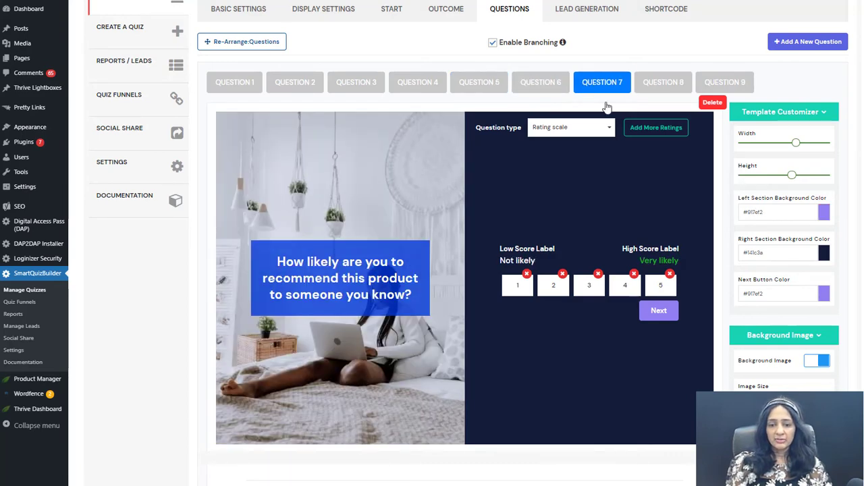
click(660, 84)
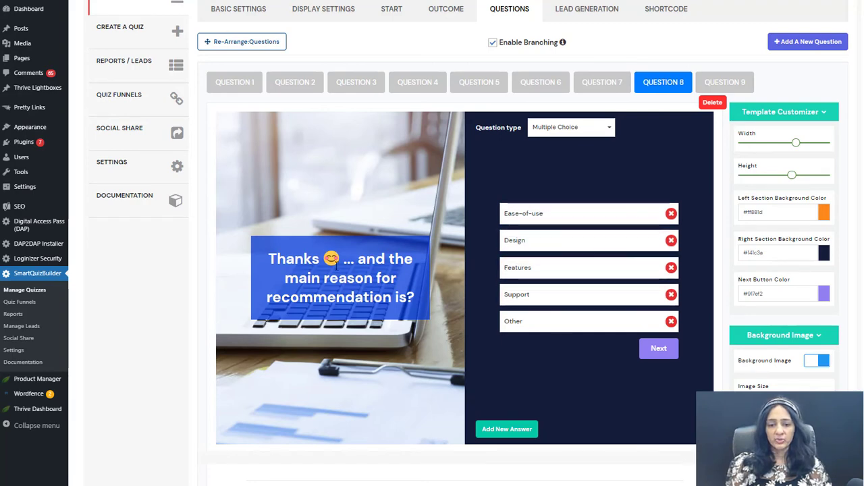
Open the lead generation opt-in screen and examine its text, form fields and alignment and background color options.
click(587, 9)
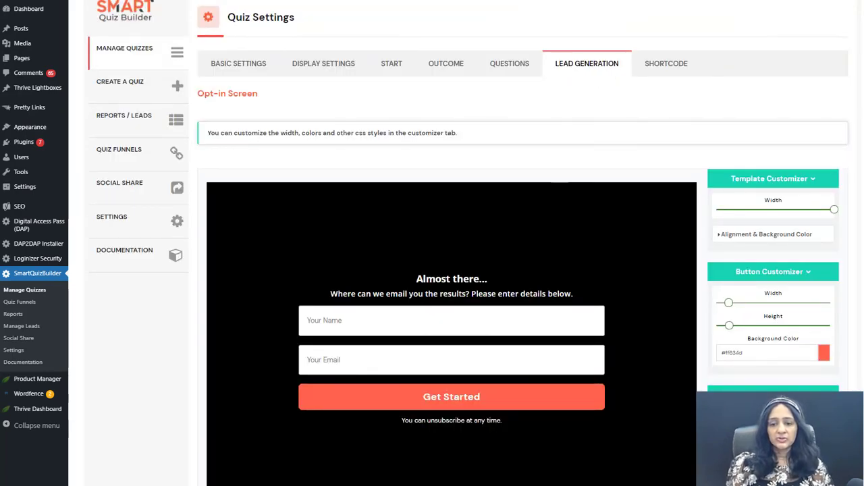
scroll(371, 277, down, 1)
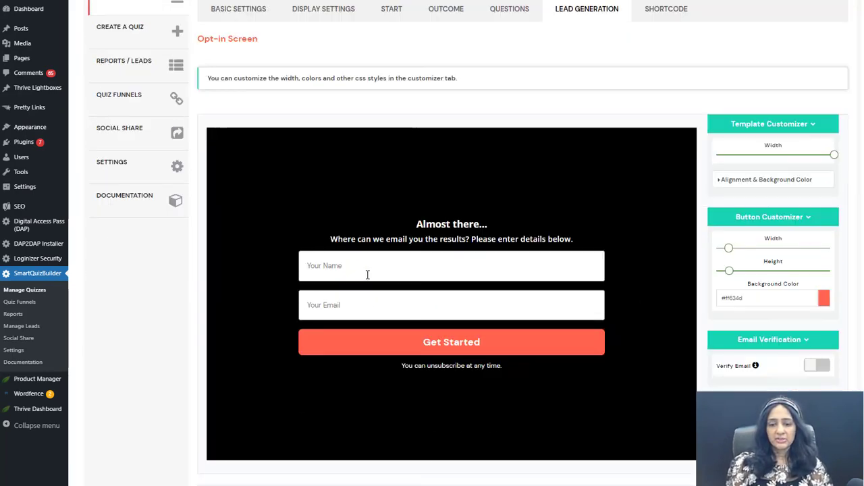
click(777, 178)
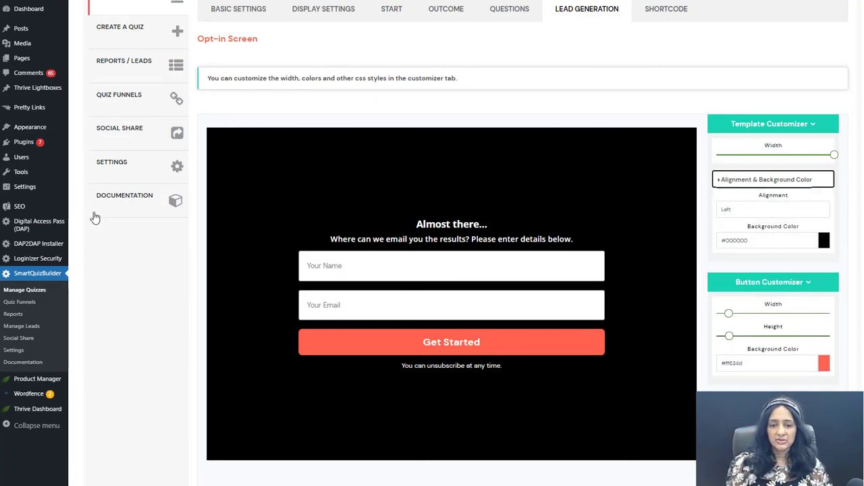
click(440, 239)
Examine the tag assignment options for the Thanks outcome, closing the outcome tags dialog without changes.
click(231, 323)
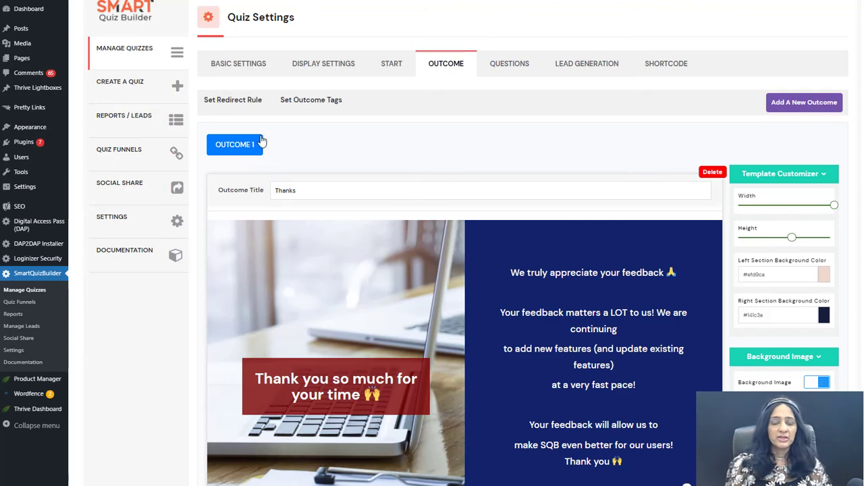
click(318, 108)
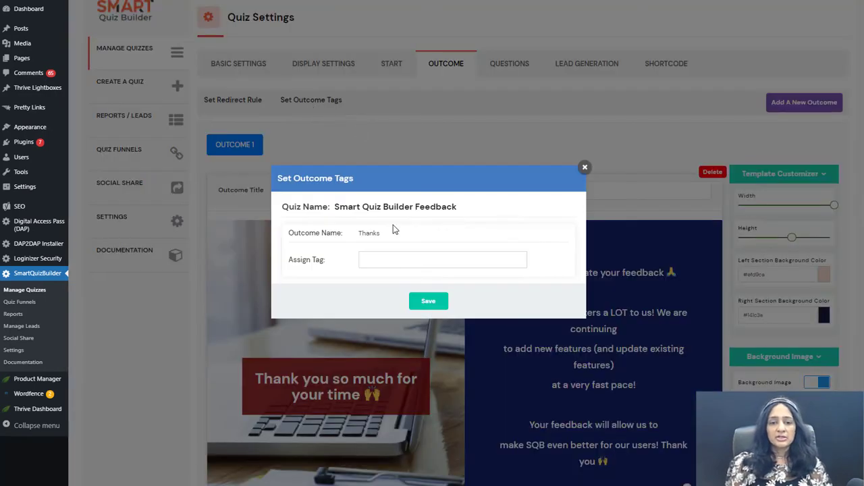
click(585, 169)
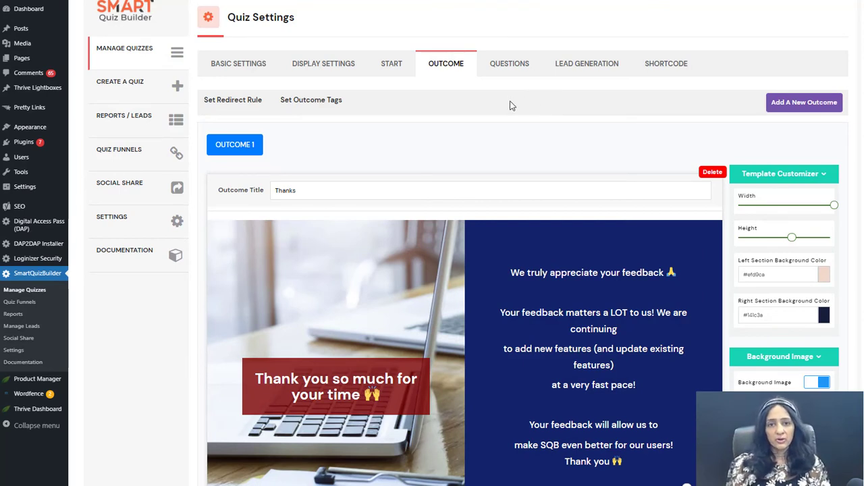
Return to the opt-in screen and examine its button customizer, email verification and template field settings.
click(594, 63)
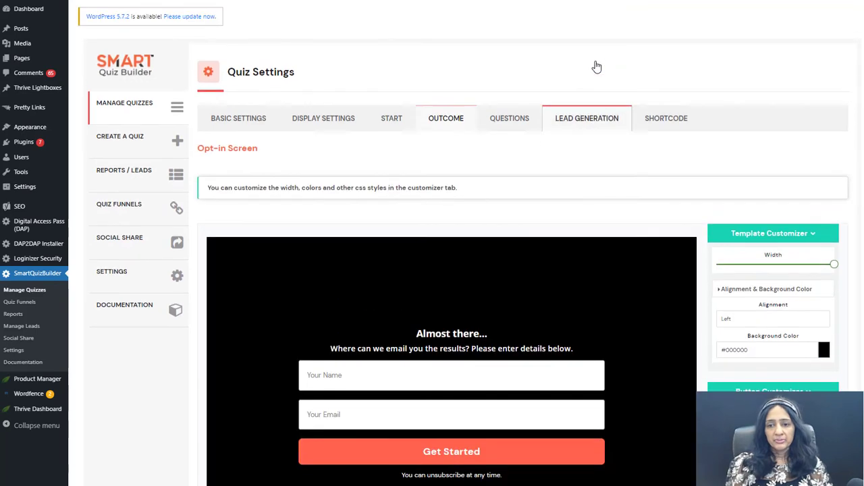
scroll(636, 199, down, 3)
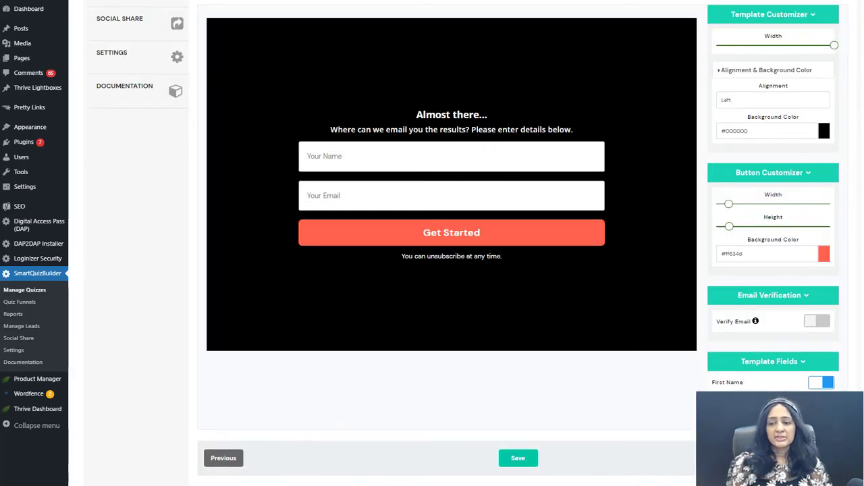
scroll(647, 312, up, 1)
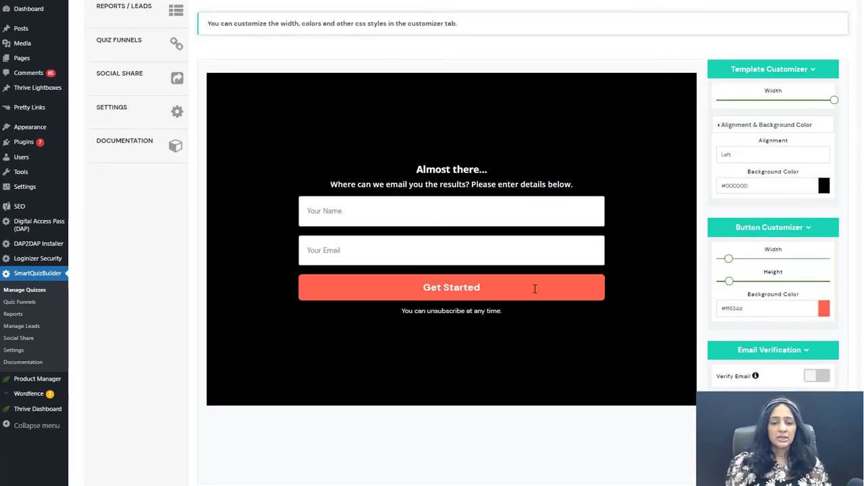
scroll(621, 70, up, 1)
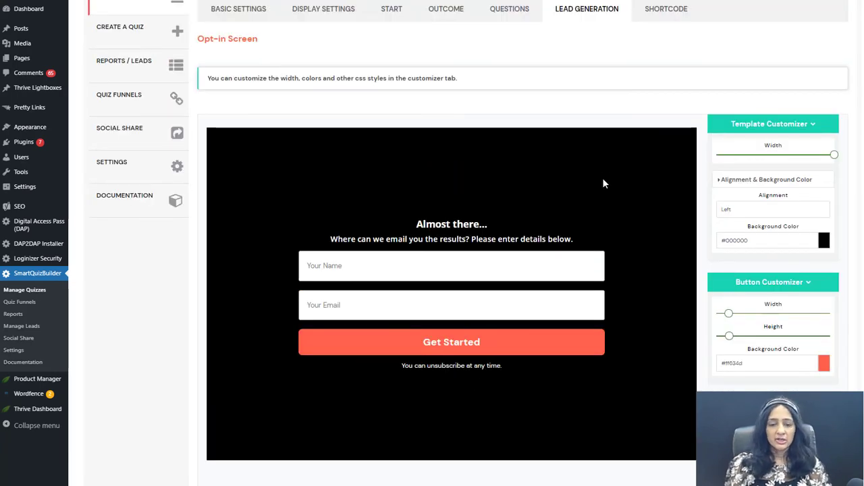
Open the quiz's shortcode page and examine its shortcode, embed code and branching logic options.
click(675, 9)
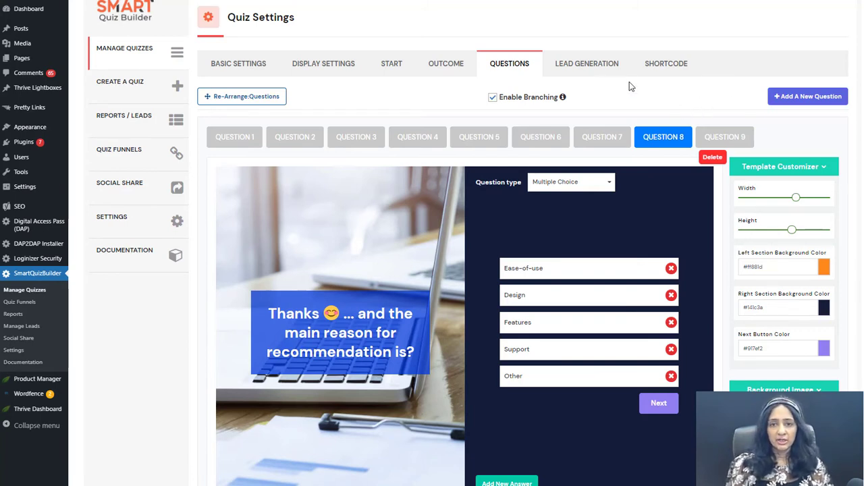
click(662, 65)
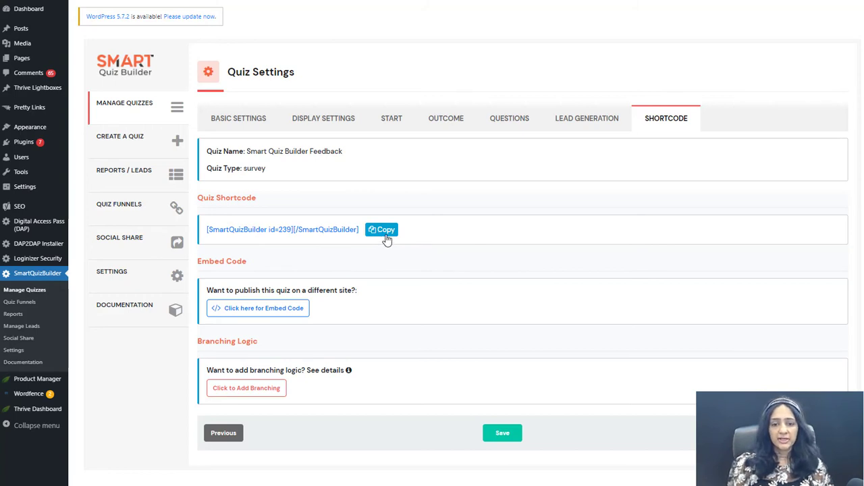
Return to the quiz questions, view the rearrangeable question list, and check questions 1 and 2 again.
click(508, 120)
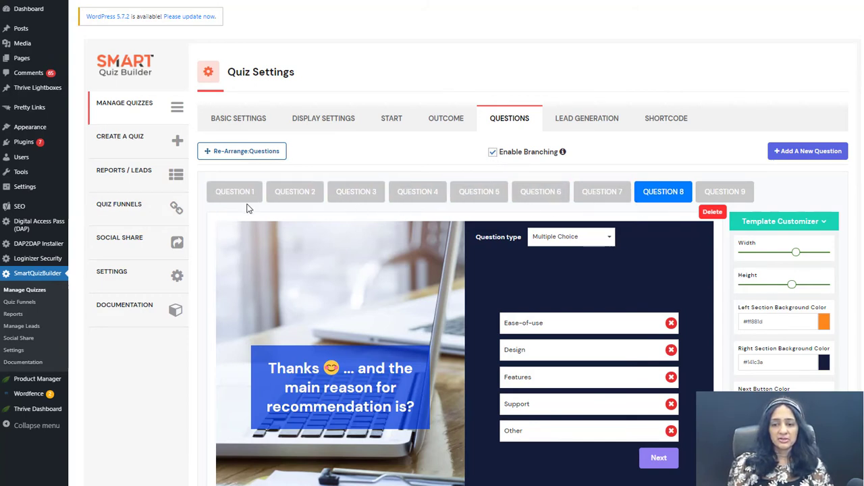
click(240, 155)
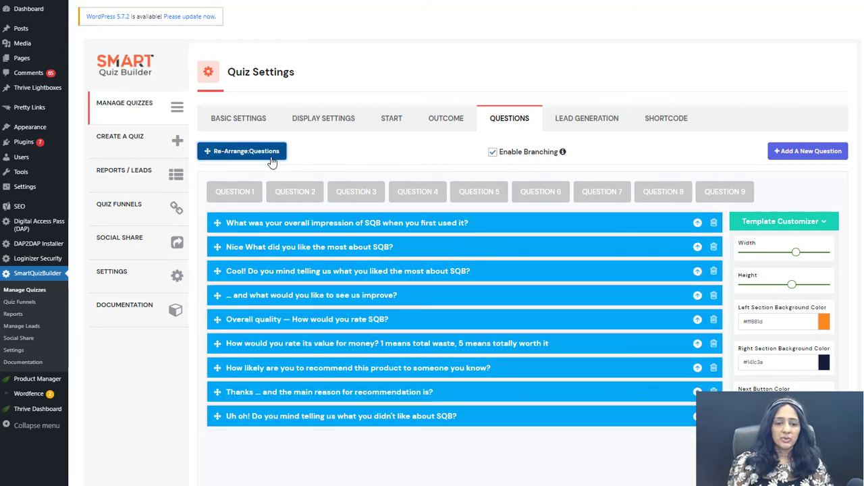
click(235, 192)
click(294, 193)
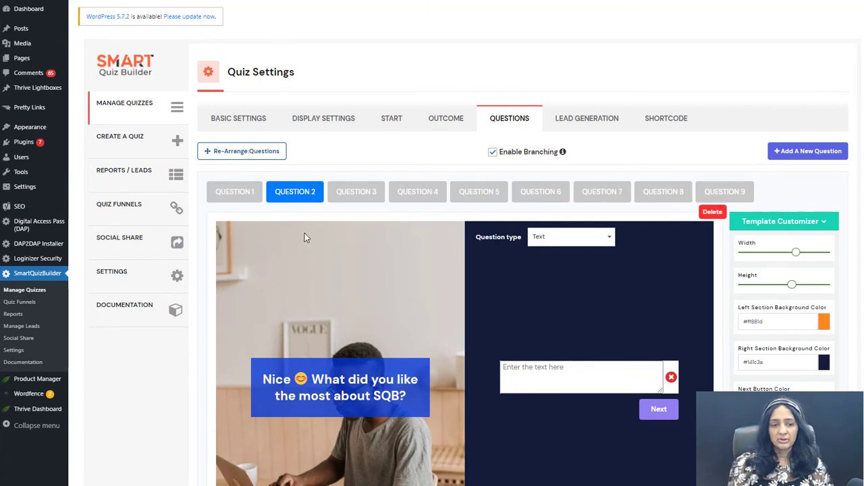
click(234, 192)
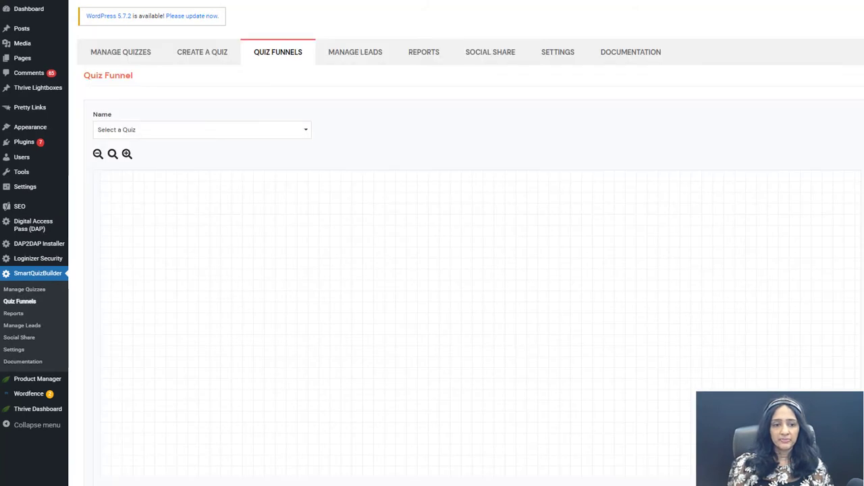
Load the Smart Quiz Builder Feedback quiz in the quiz funnel and inspect its full branching map.
click(168, 130)
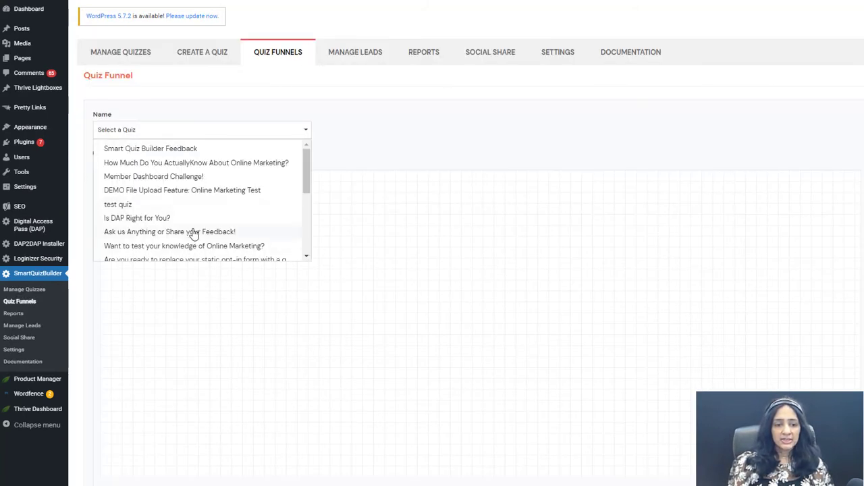
click(173, 149)
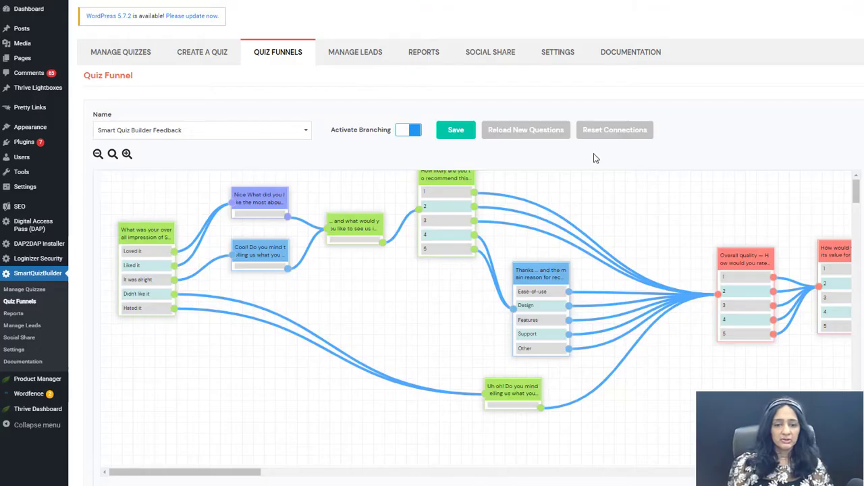
click(97, 154)
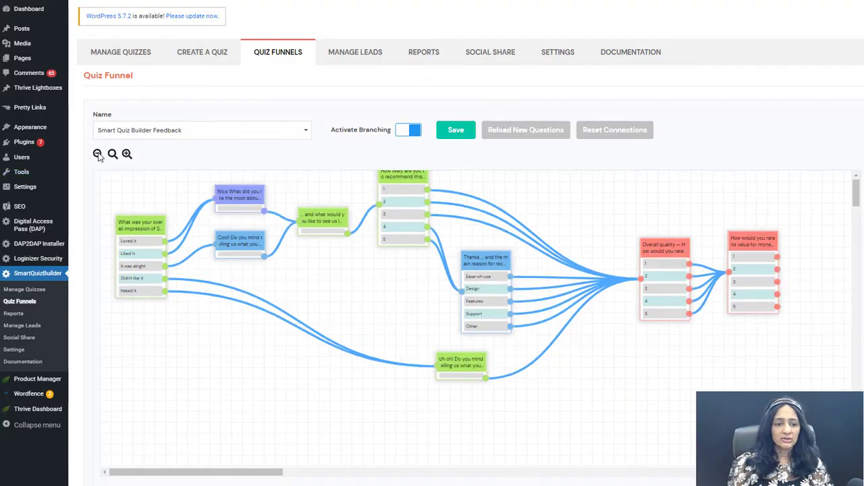
click(97, 154)
click(97, 154)
drag(359, 282, 387, 284)
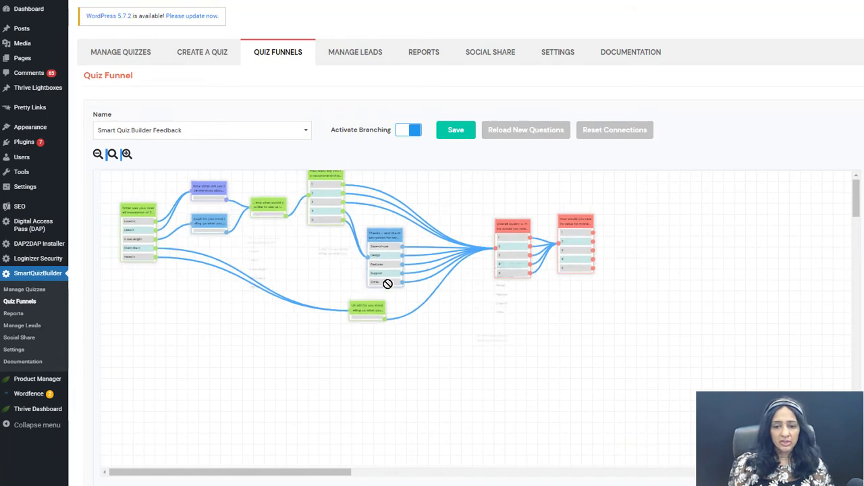
drag(263, 265, 333, 324)
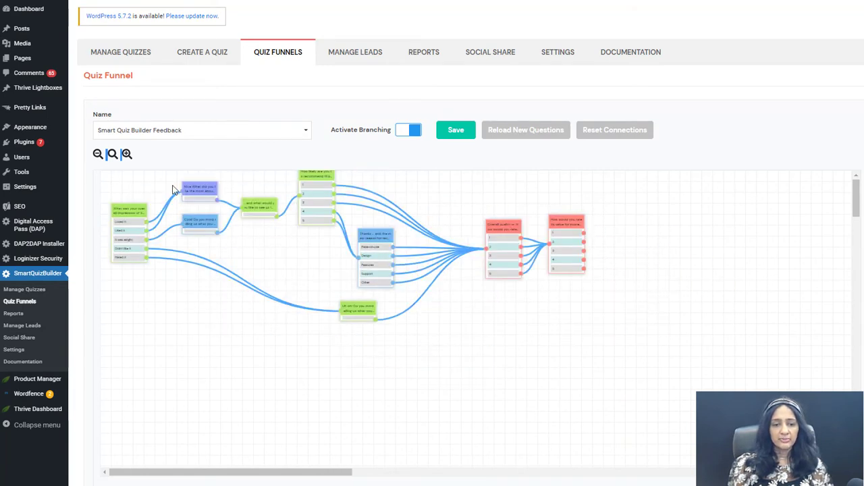
scroll(174, 189, up, 3)
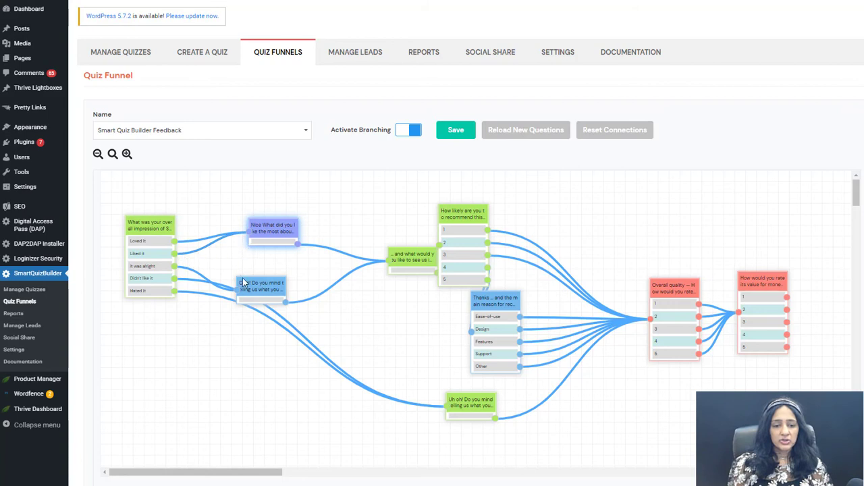
Spread out the funnel's question boxes, moving the overall impression, "Nice What did you like" and "Uh oh!" questions apart.
drag(150, 284, 135, 298)
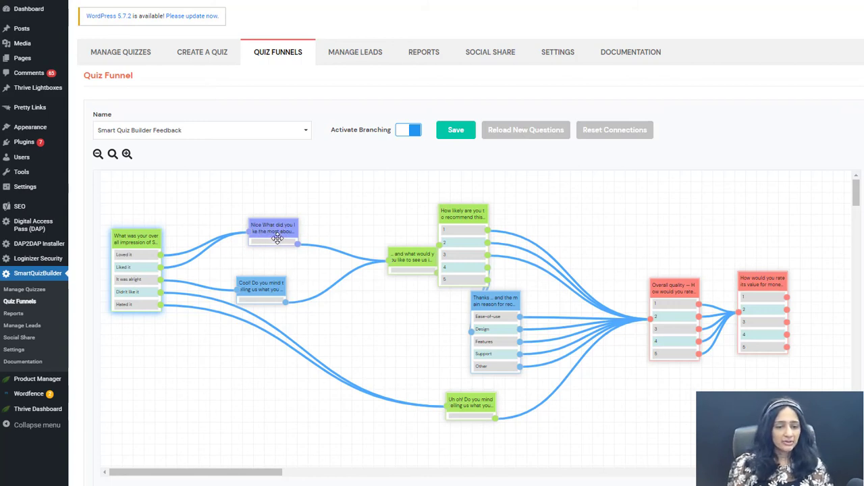
drag(279, 237, 272, 217)
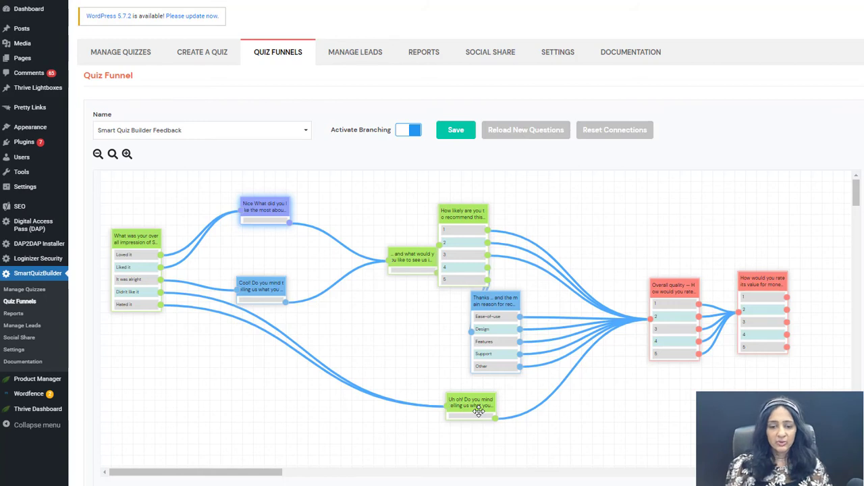
drag(478, 411, 436, 426)
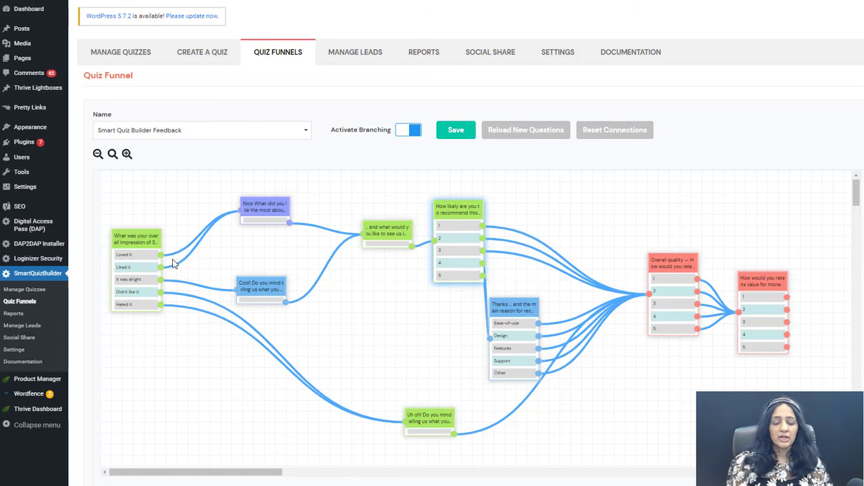
Remove the "Loved it" answer's connection and link that answer to the "Cool! Do you mind telling us" question instead.
click(161, 280)
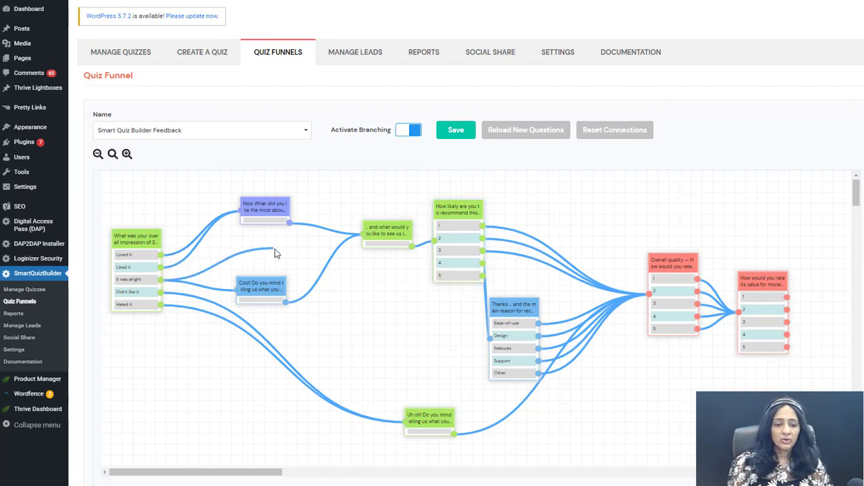
drag(274, 253, 204, 269)
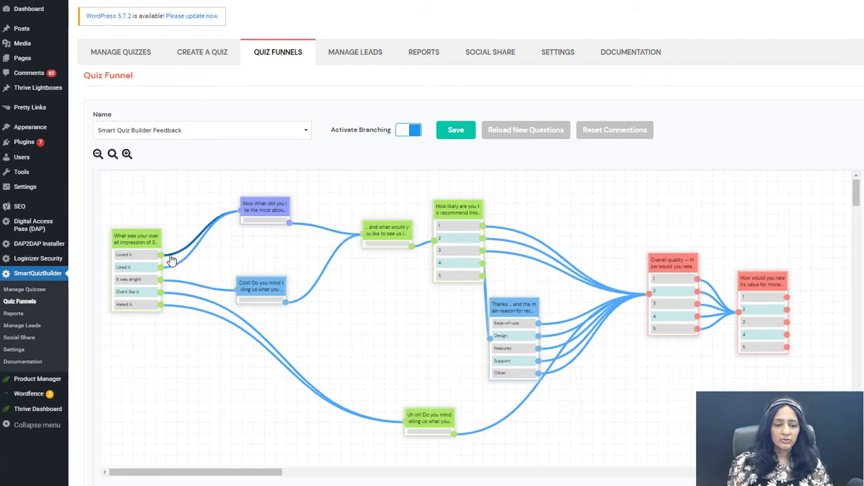
right_click(175, 255)
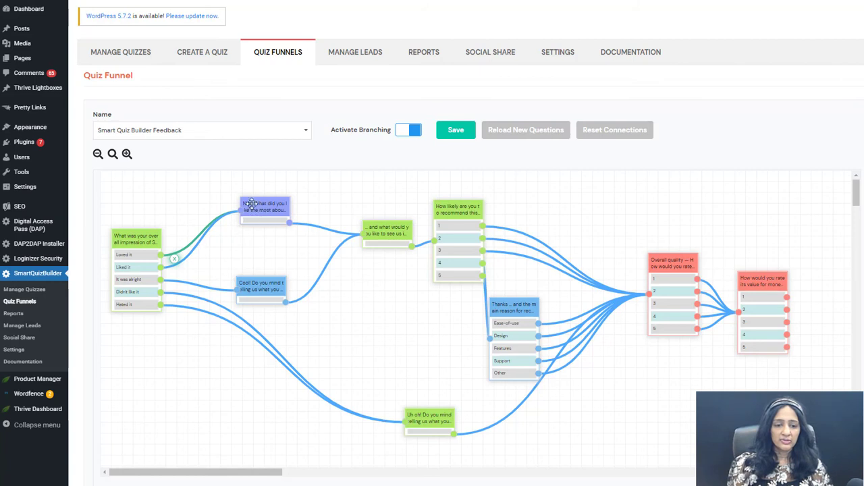
click(174, 260)
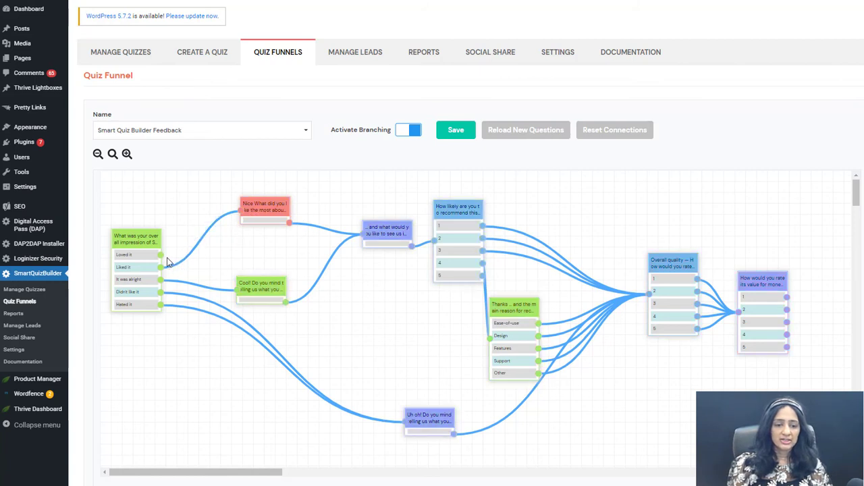
drag(161, 254, 236, 292)
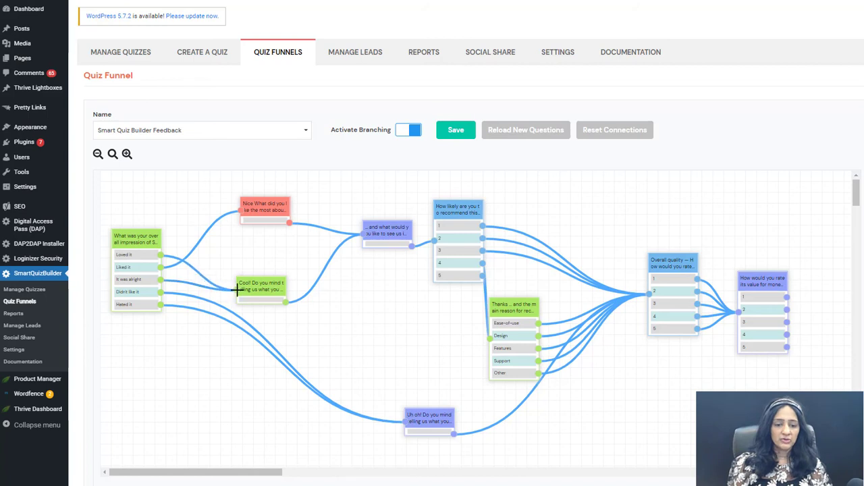
Remove the link from "Loved it" to the "Cool!" question and reconnect the answer to "Nice What did you like the most".
click(201, 277)
drag(160, 255, 240, 211)
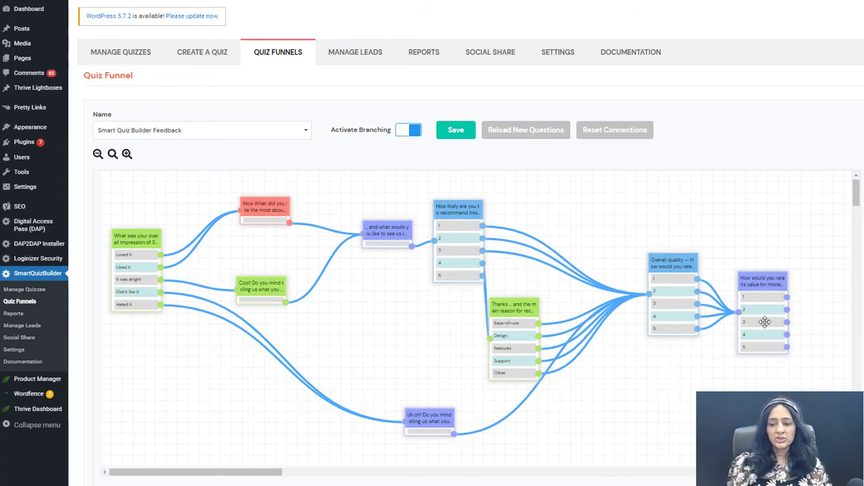
drag(776, 332, 783, 305)
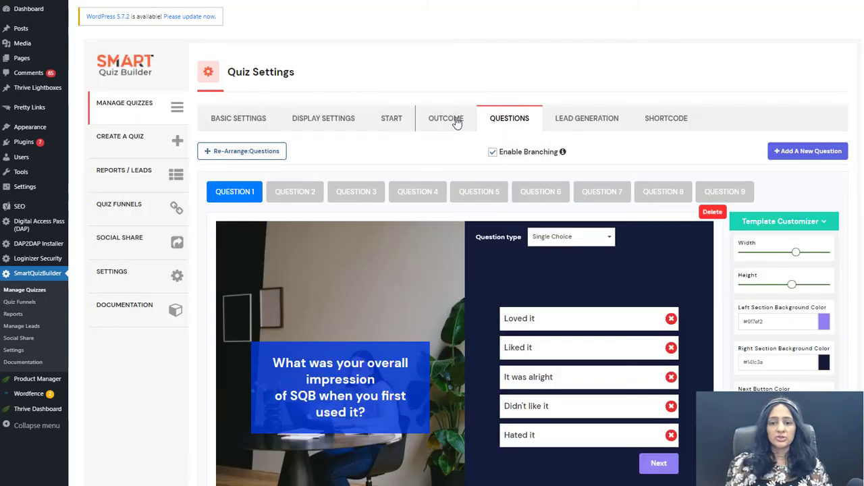
Open the quiz's outcome settings and view the "Thanks" outcome screen.
click(457, 119)
scroll(322, 293, down, 1)
scroll(321, 294, down, 1)
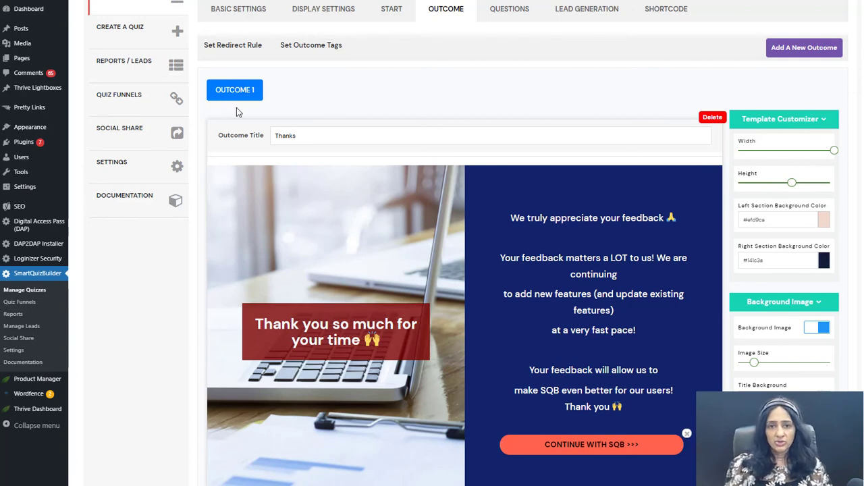
Examine the "Thanks" outcome's redirect rule with the option to redirect to a different page, and close it without saving.
click(251, 47)
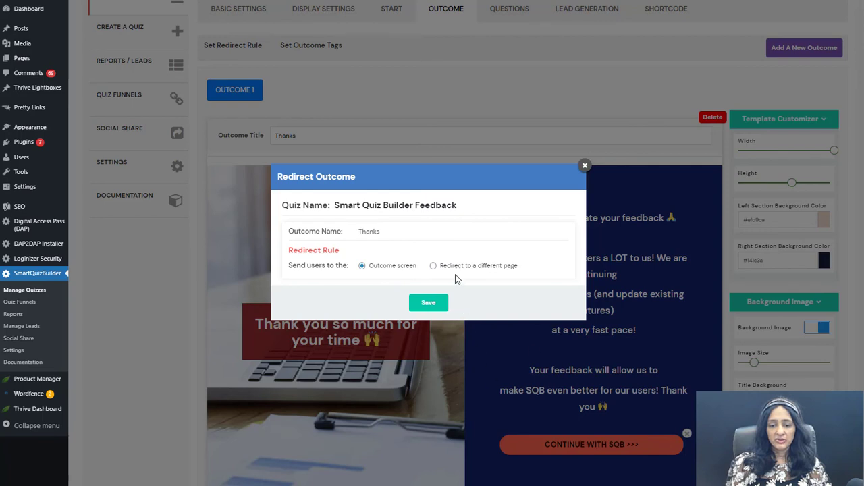
click(434, 266)
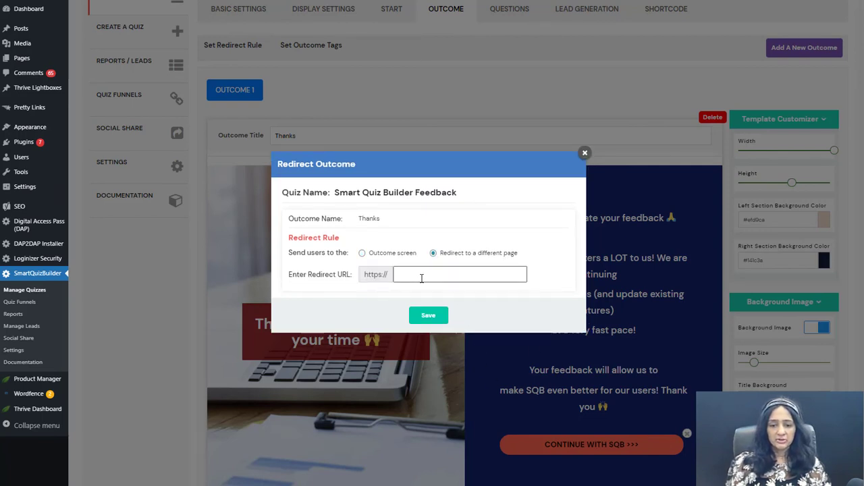
click(585, 154)
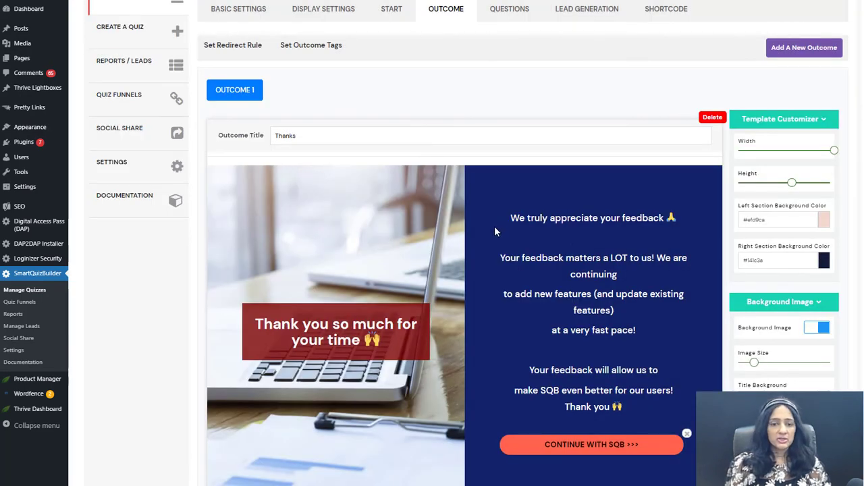
scroll(450, 225, up, 1)
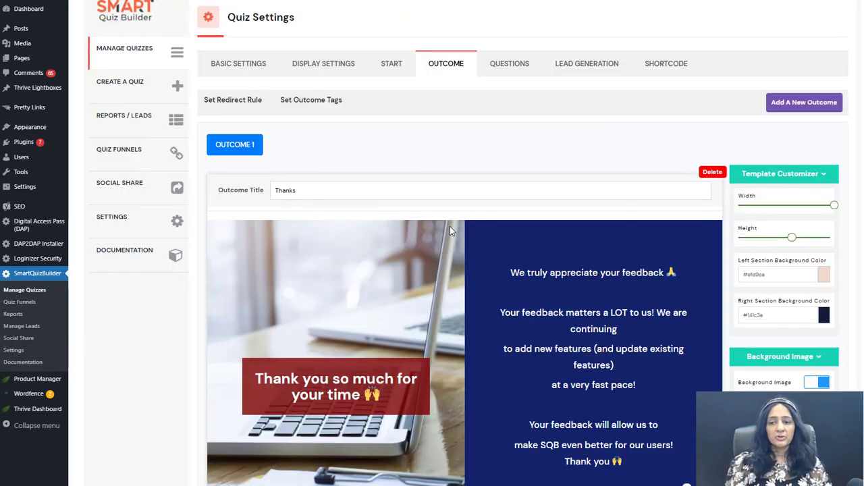